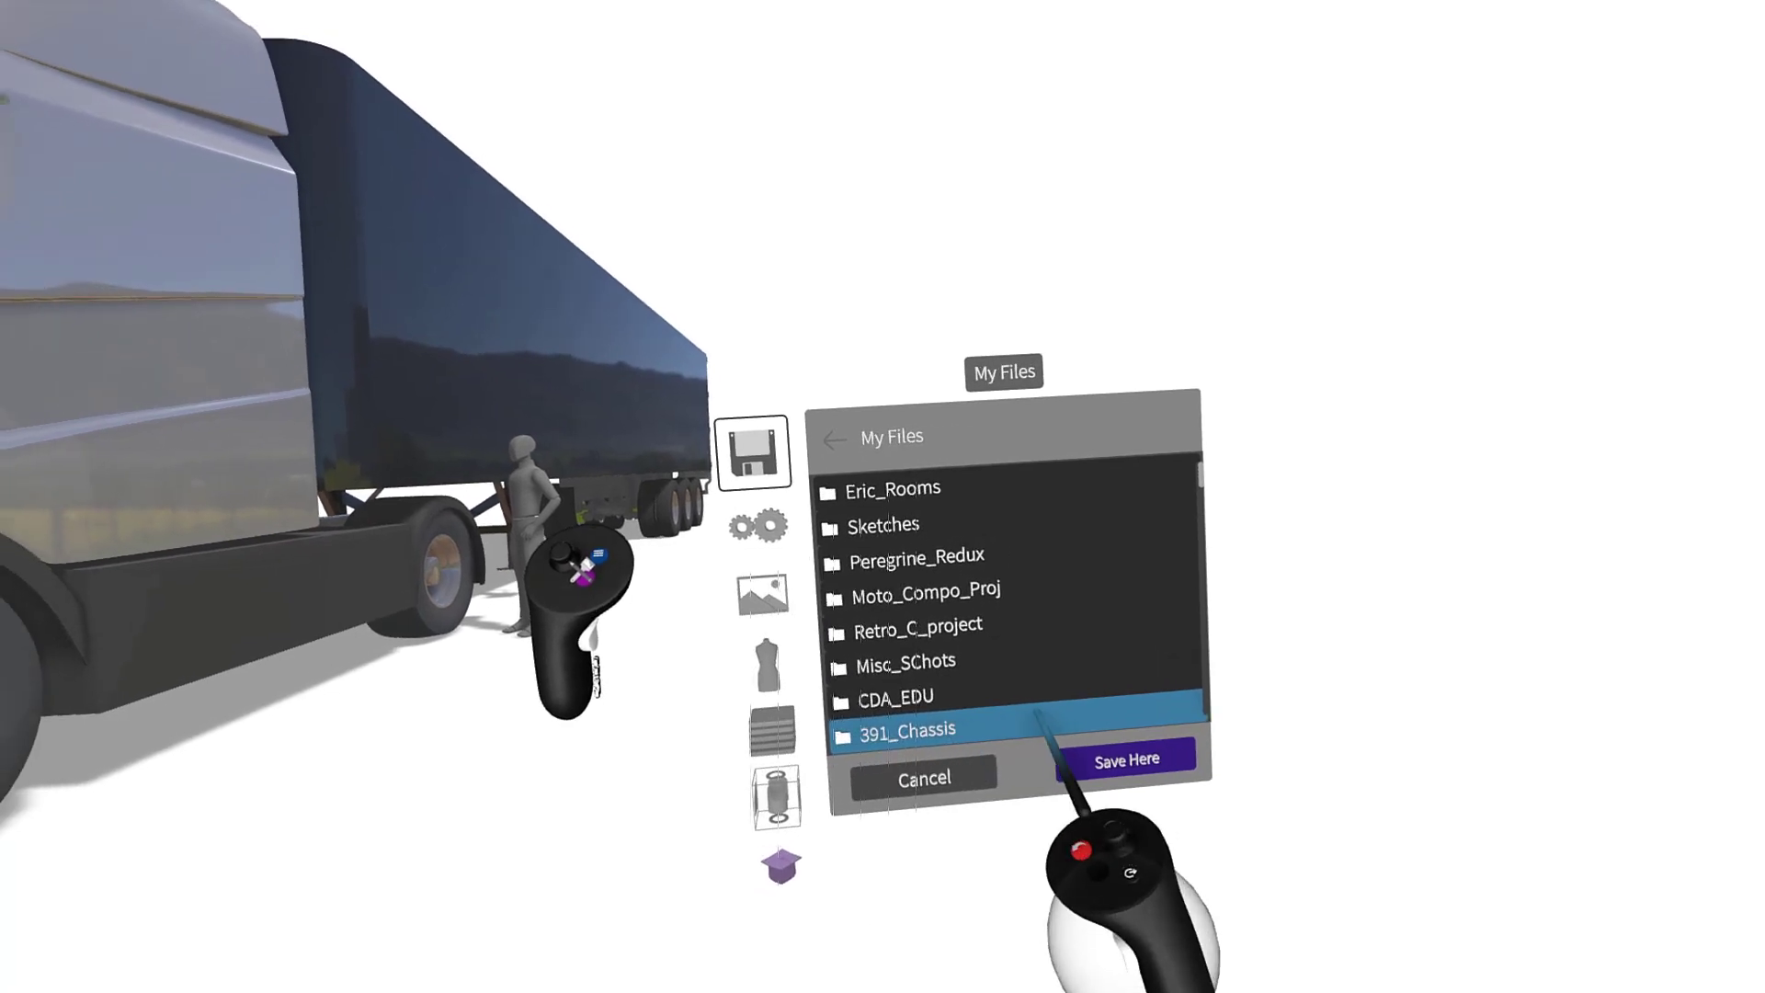
- Save the truck sketch in the 391_Chassis folder under the new name Euro_rig_v6
{"action": "left_click", "coordinate": [975, 710]}
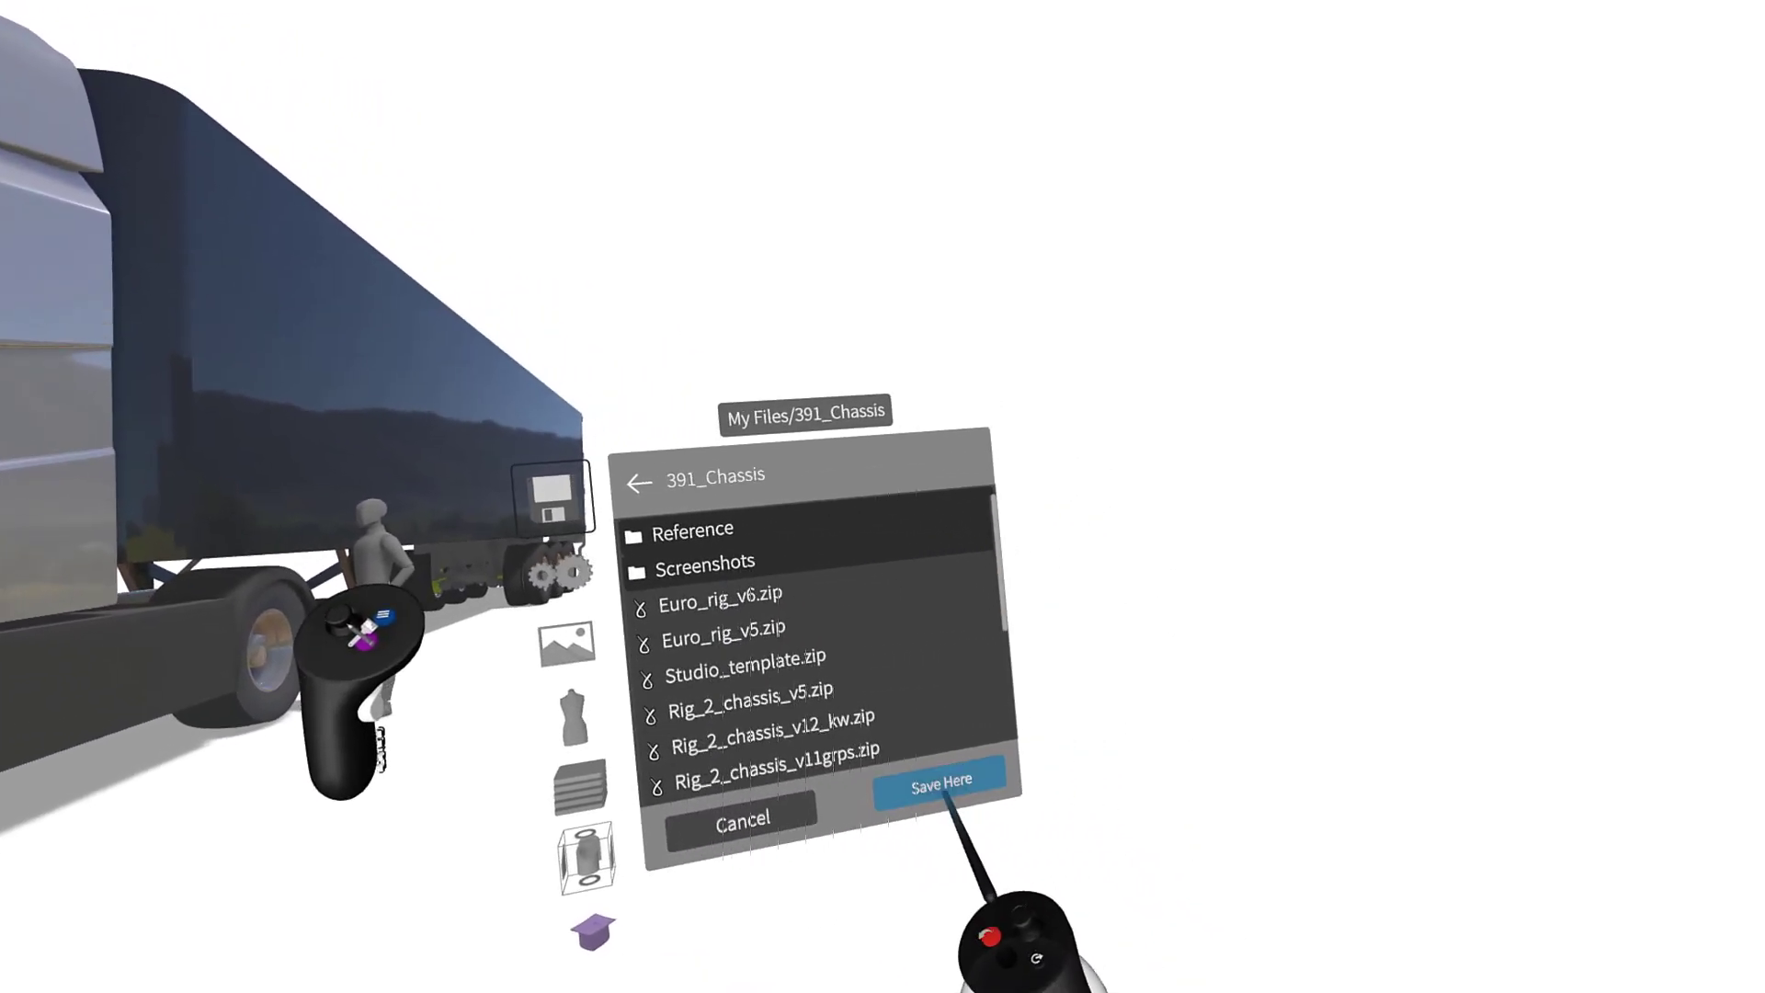
{"action": "left_click", "coordinate": [1038, 800]}
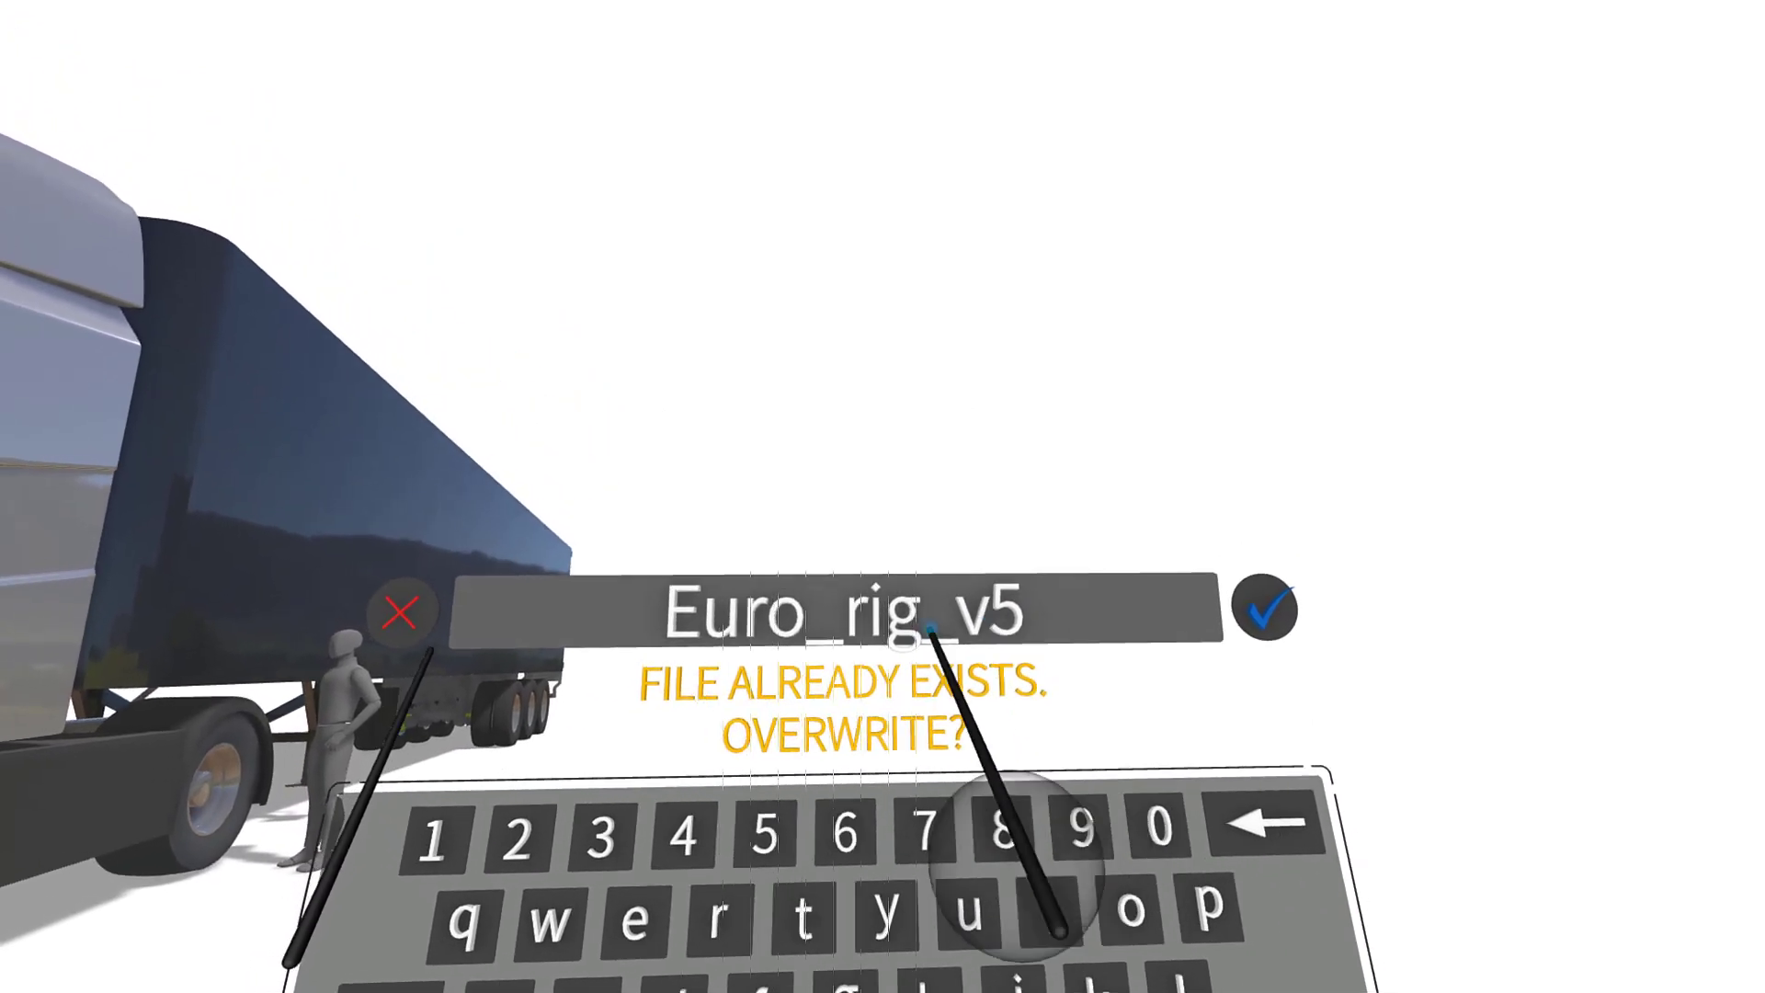
{"action": "left_click", "coordinate": [1181, 749]}
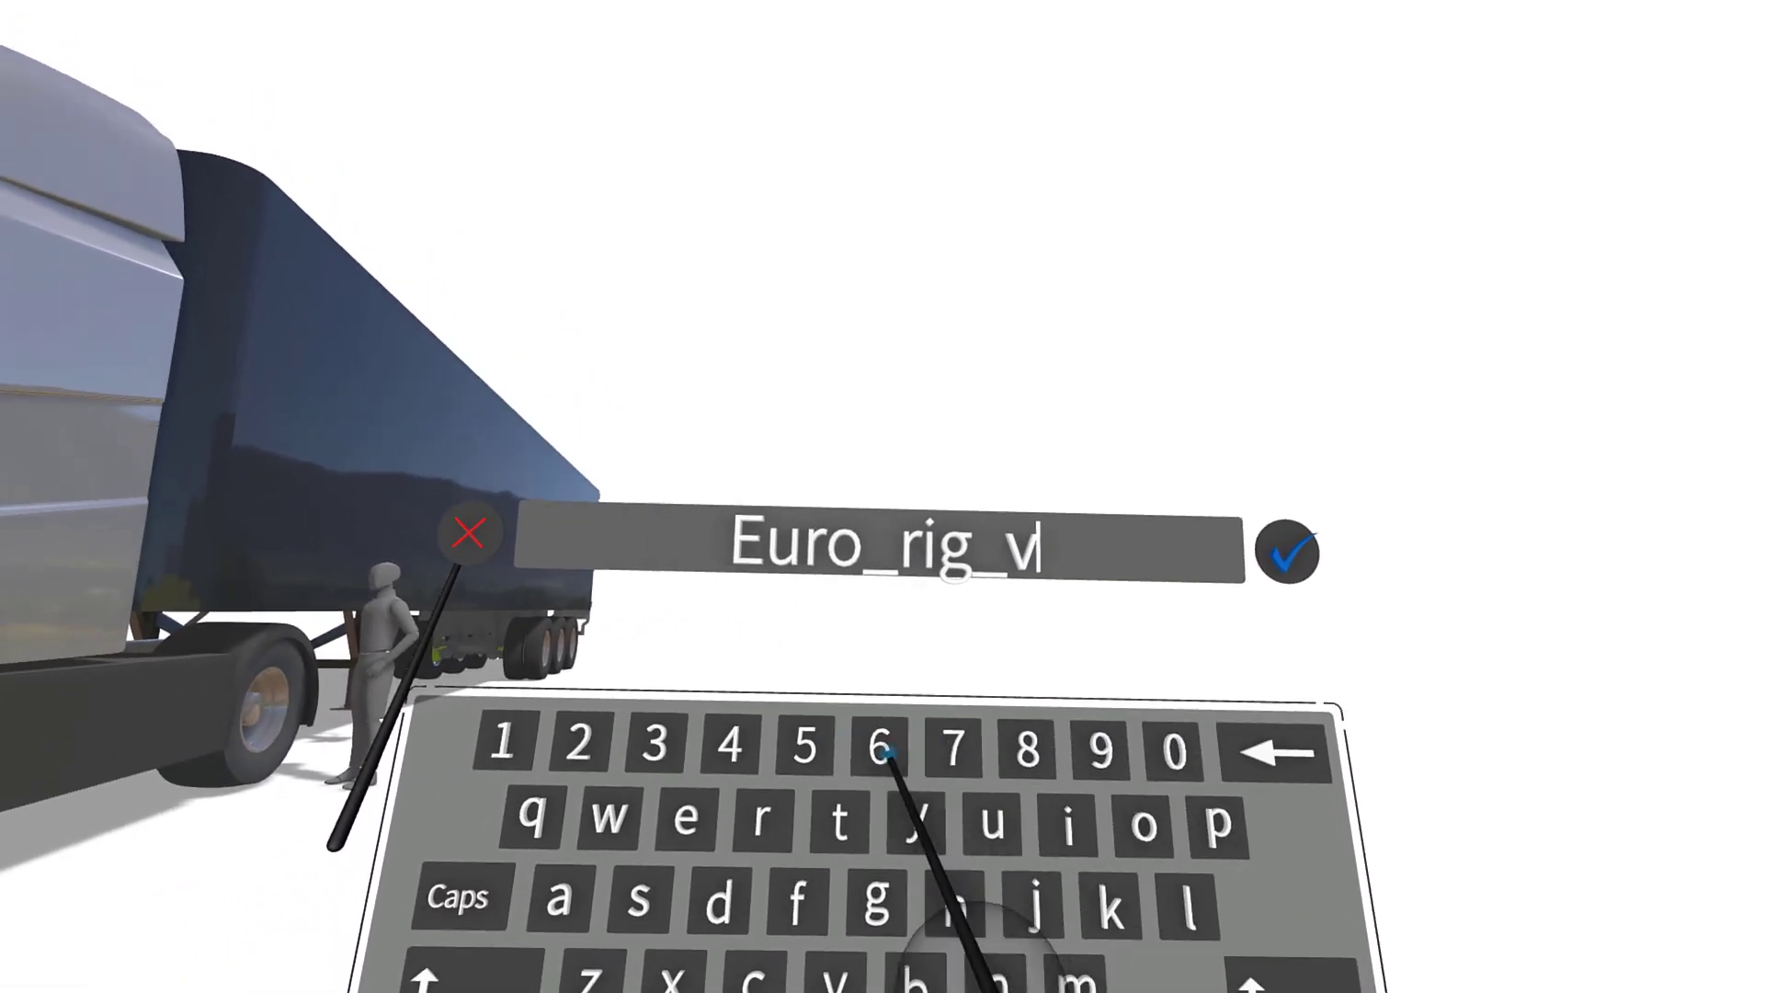
{"action": "left_click", "coordinate": [835, 748]}
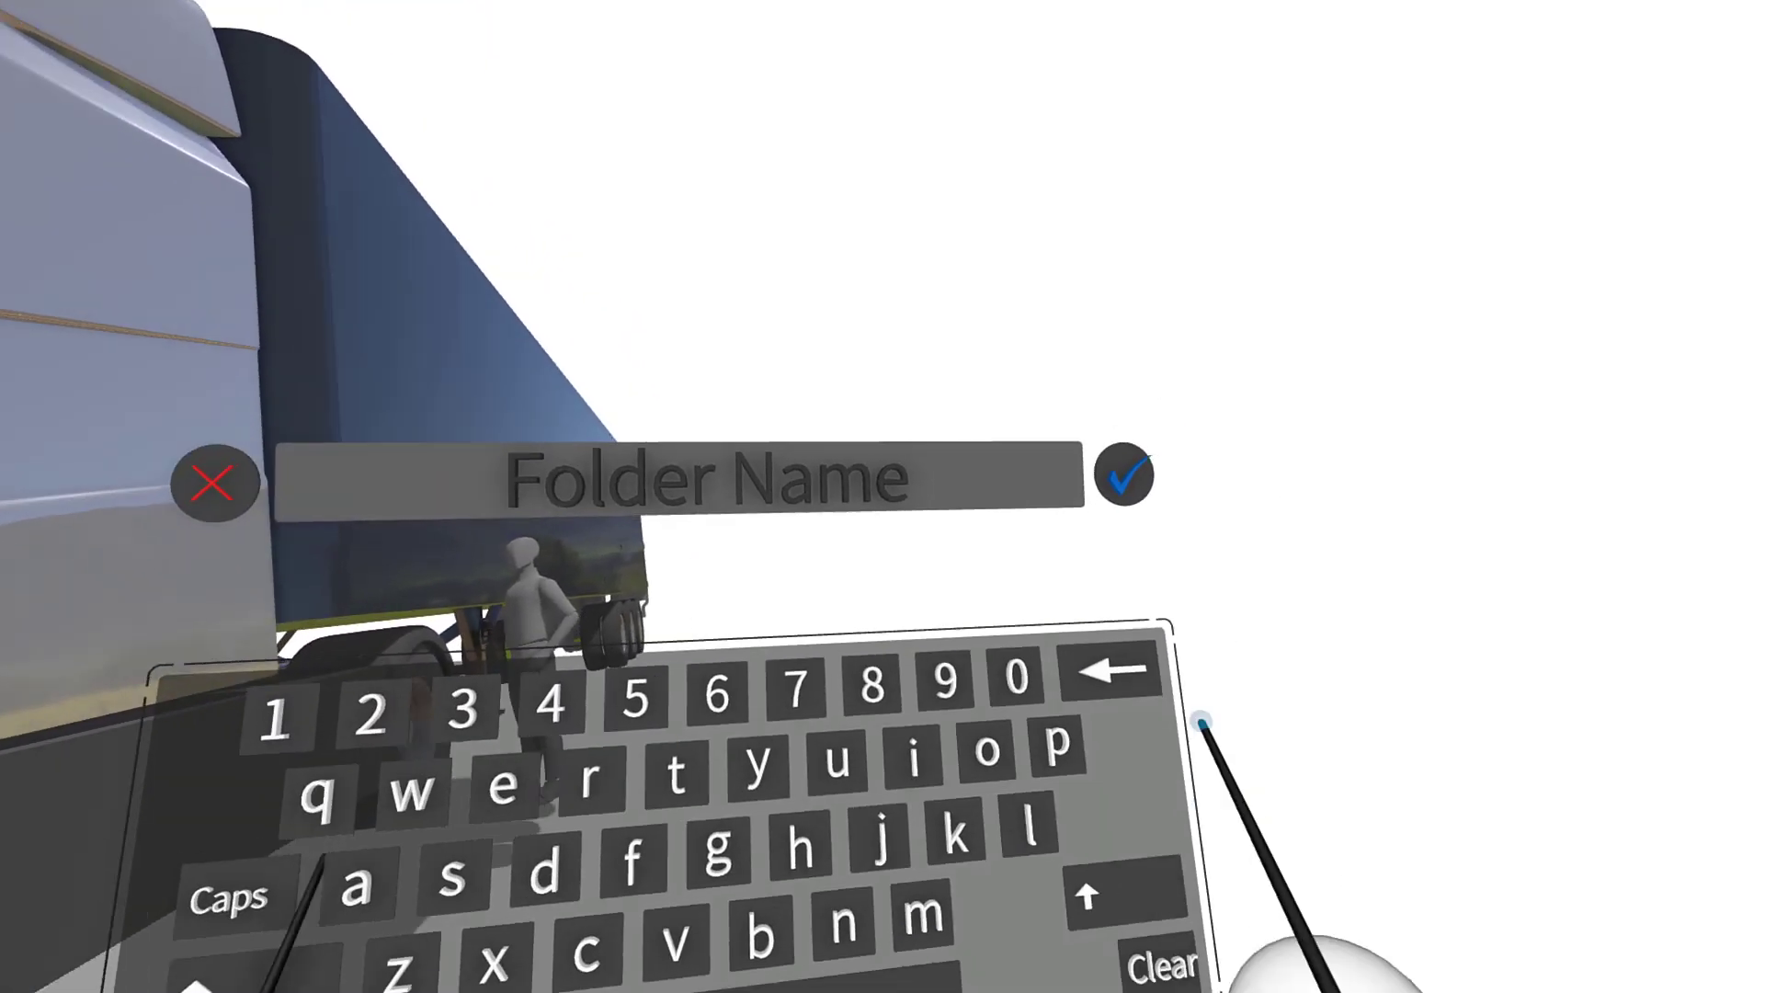
- Create a folder named Truck_wheels2 and name the file saved there Front_wheels
{"action": "type", "text": "Truck_wh"}
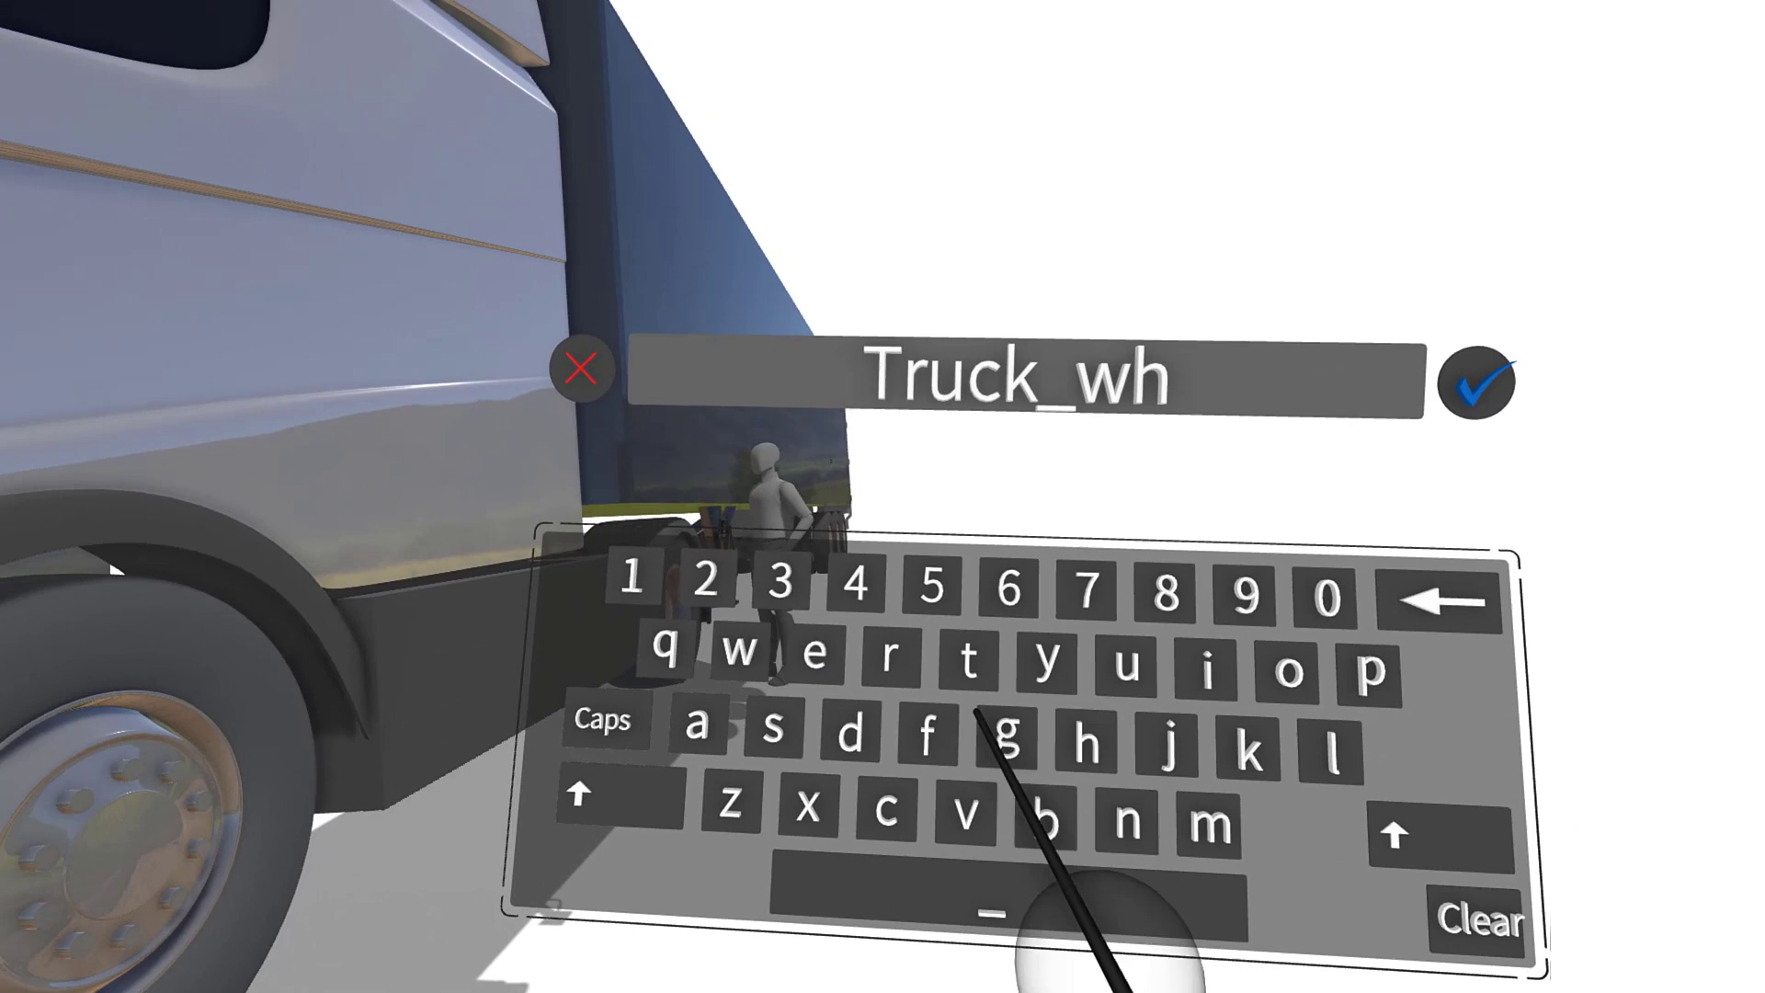
{"action": "type", "text": "eels2"}
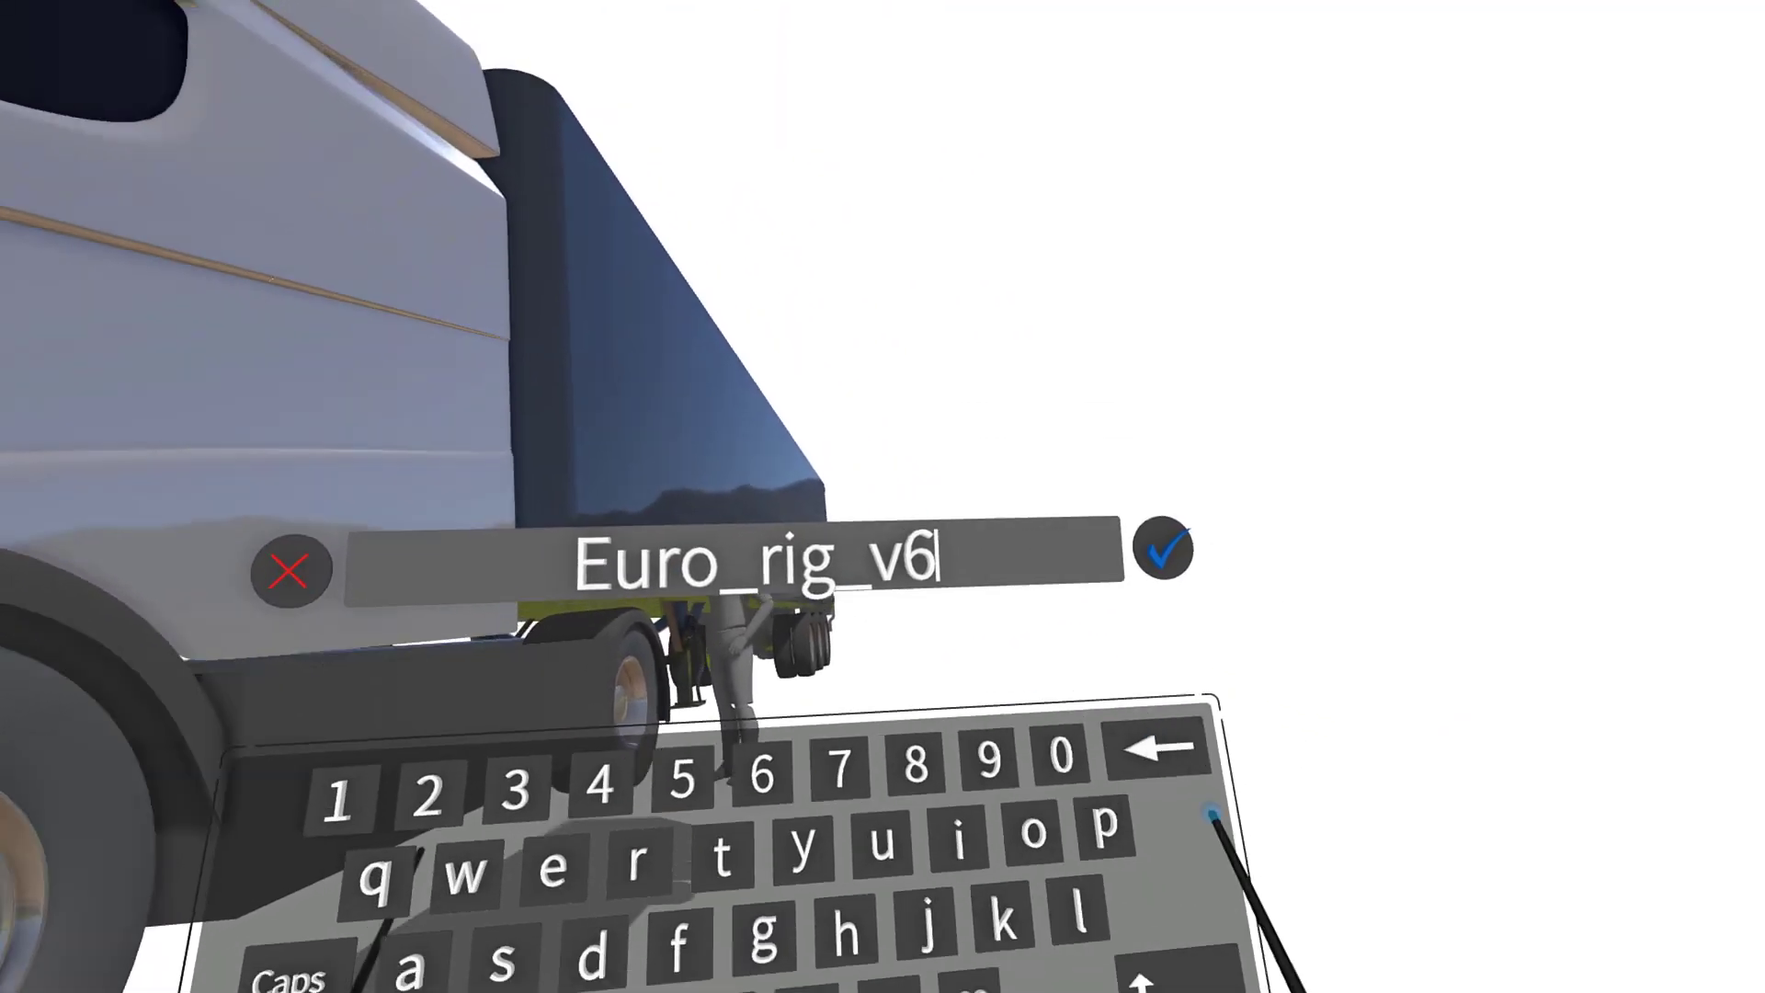
{"action": "left_click", "coordinate": [1458, 974]}
{"action": "type", "text": "Front"}
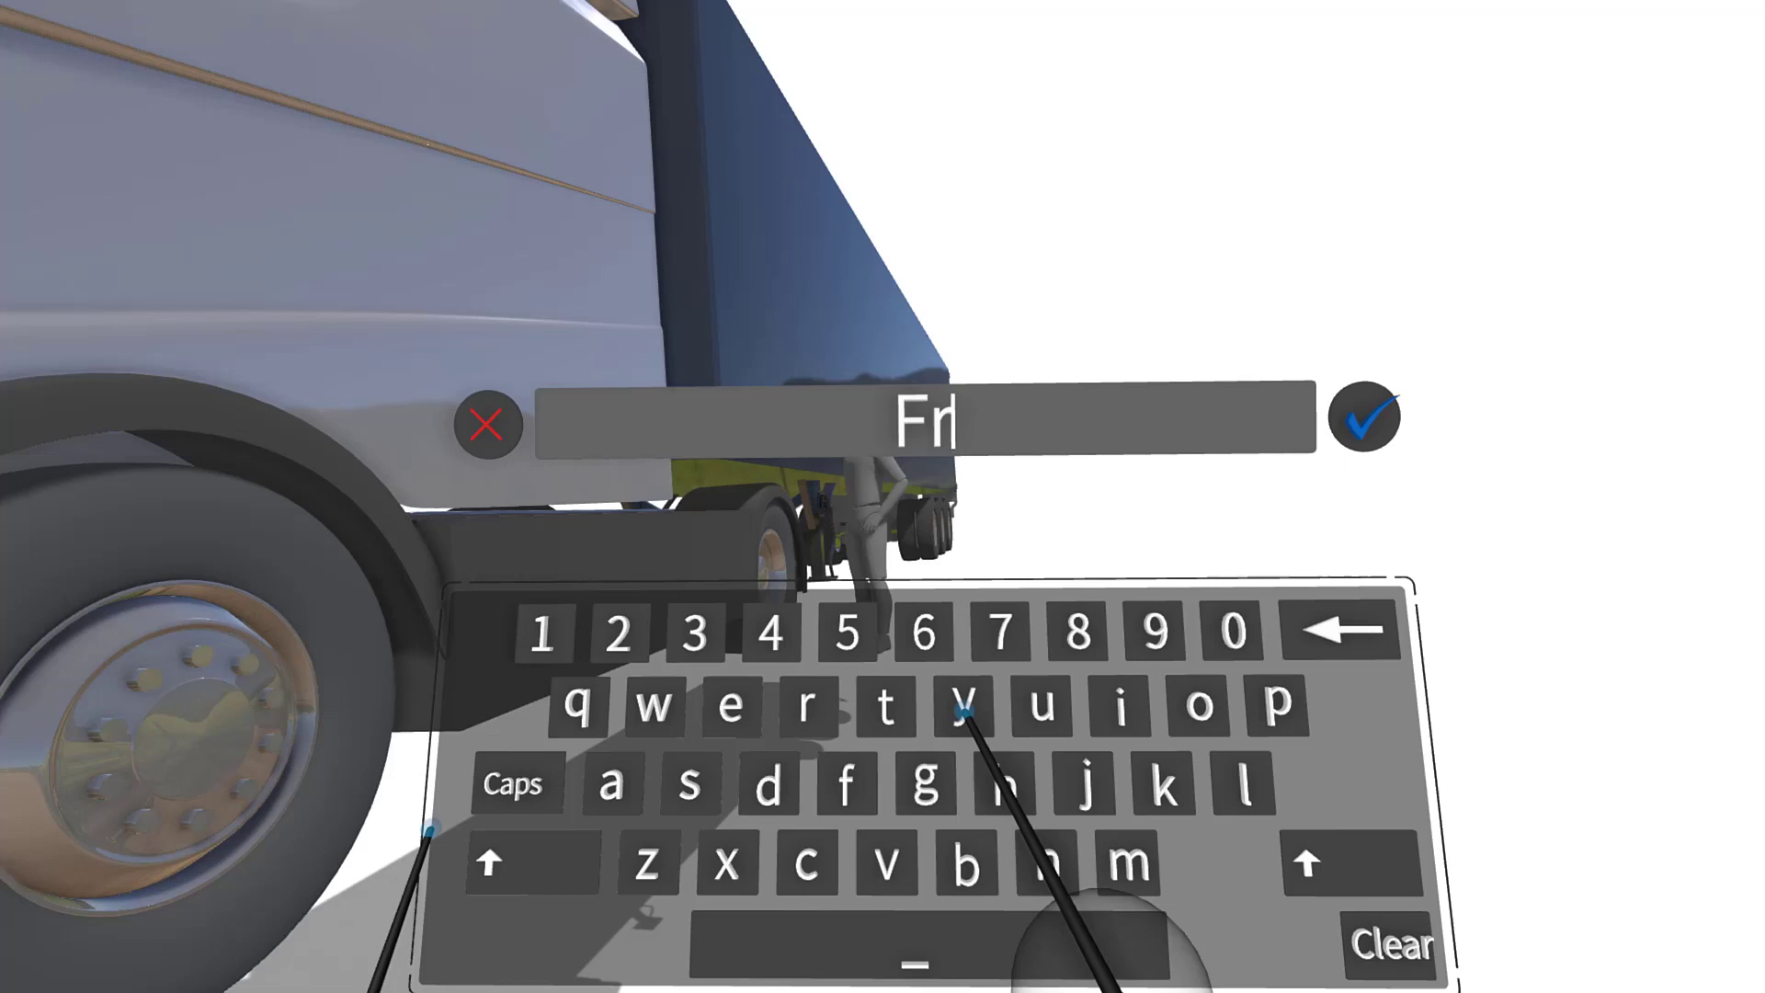
{"action": "type", "text": "_wheels"}
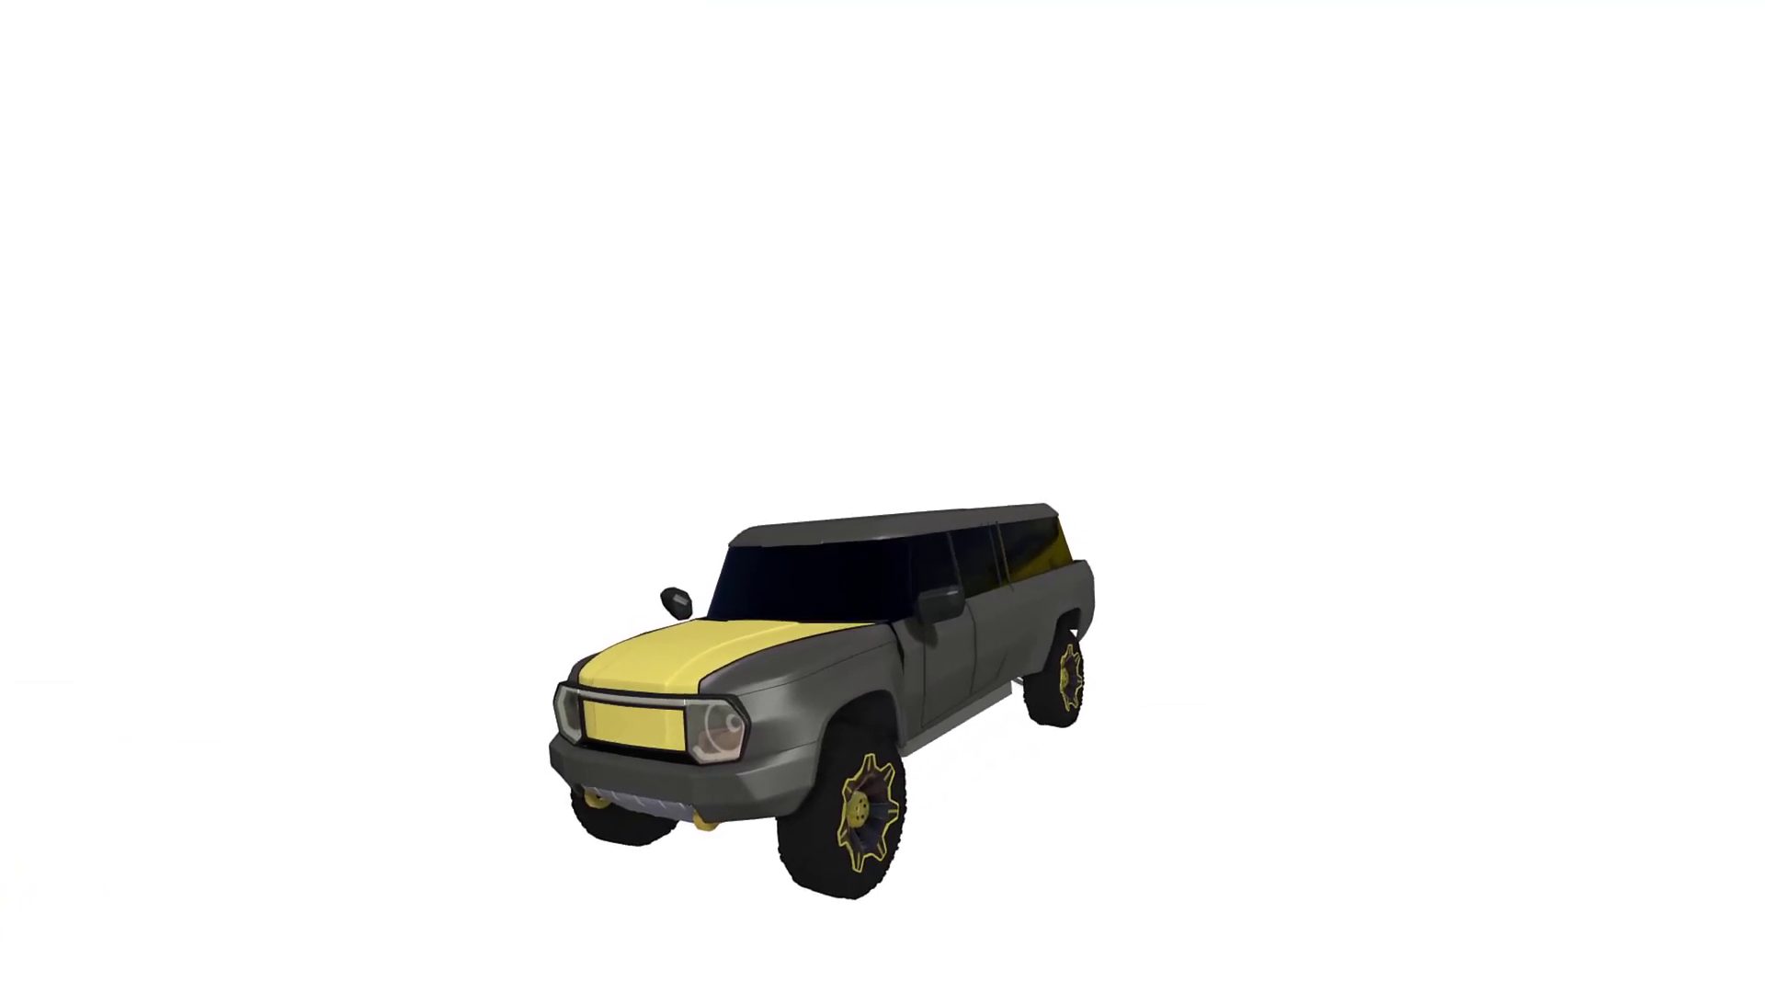
- Open the layer list of the SUV model and look through how its parts are divided into layers
{"action": "left_click", "coordinate": [1085, 735]}
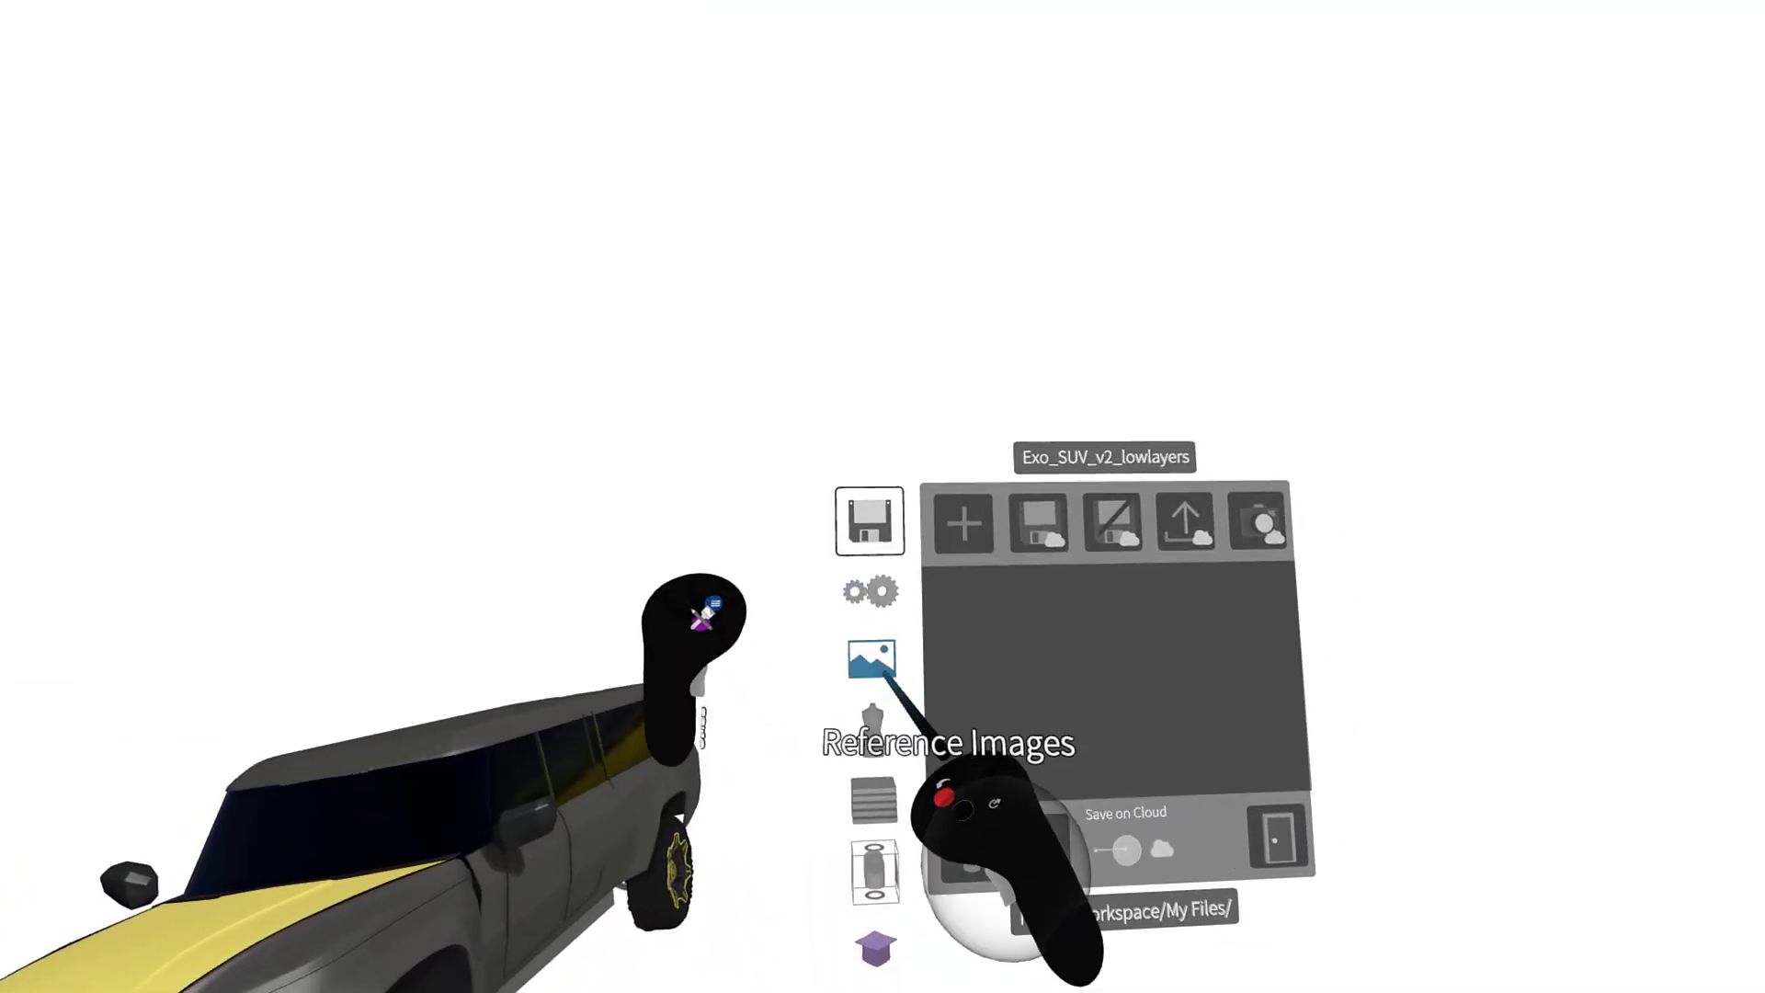
{"action": "left_click", "coordinate": [906, 852]}
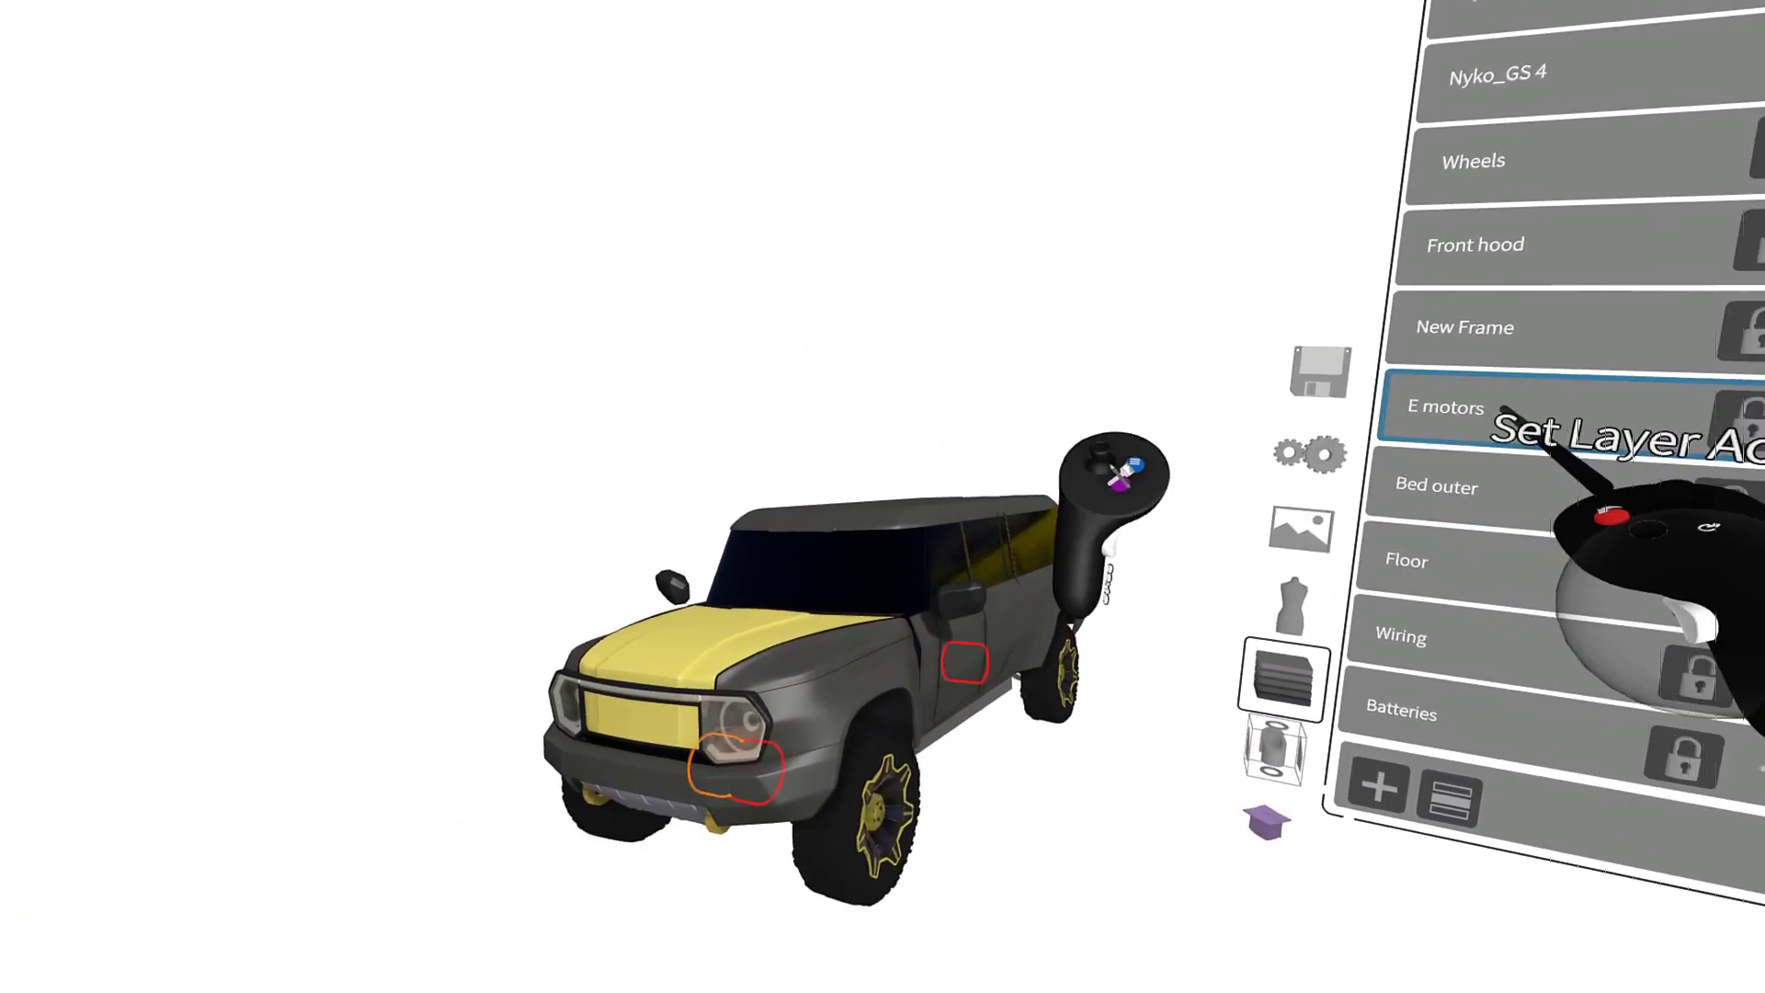
{"action": "scroll", "coordinate": [1416, 447], "scroll_direction": "down", "scroll_amount": 3}
{"action": "scroll", "coordinate": [1406, 457], "scroll_direction": "down", "scroll_amount": 10}
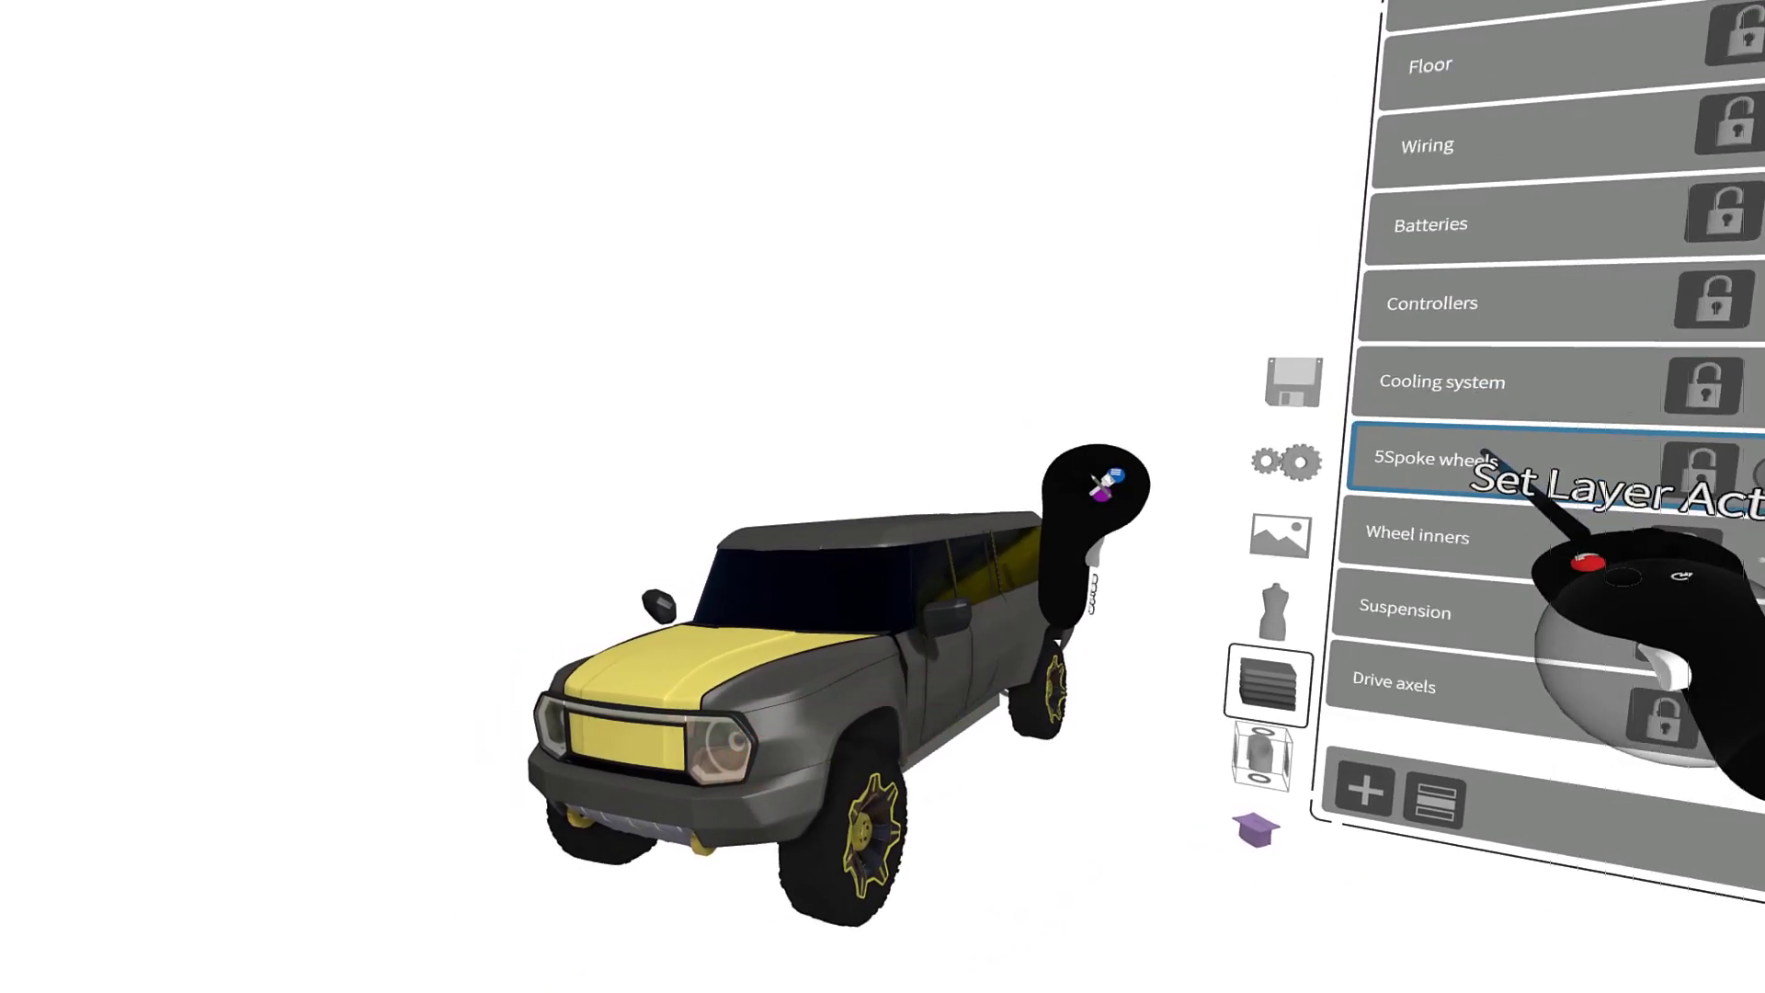
{"action": "scroll", "coordinate": [1420, 434], "scroll_direction": "down", "scroll_amount": 10}
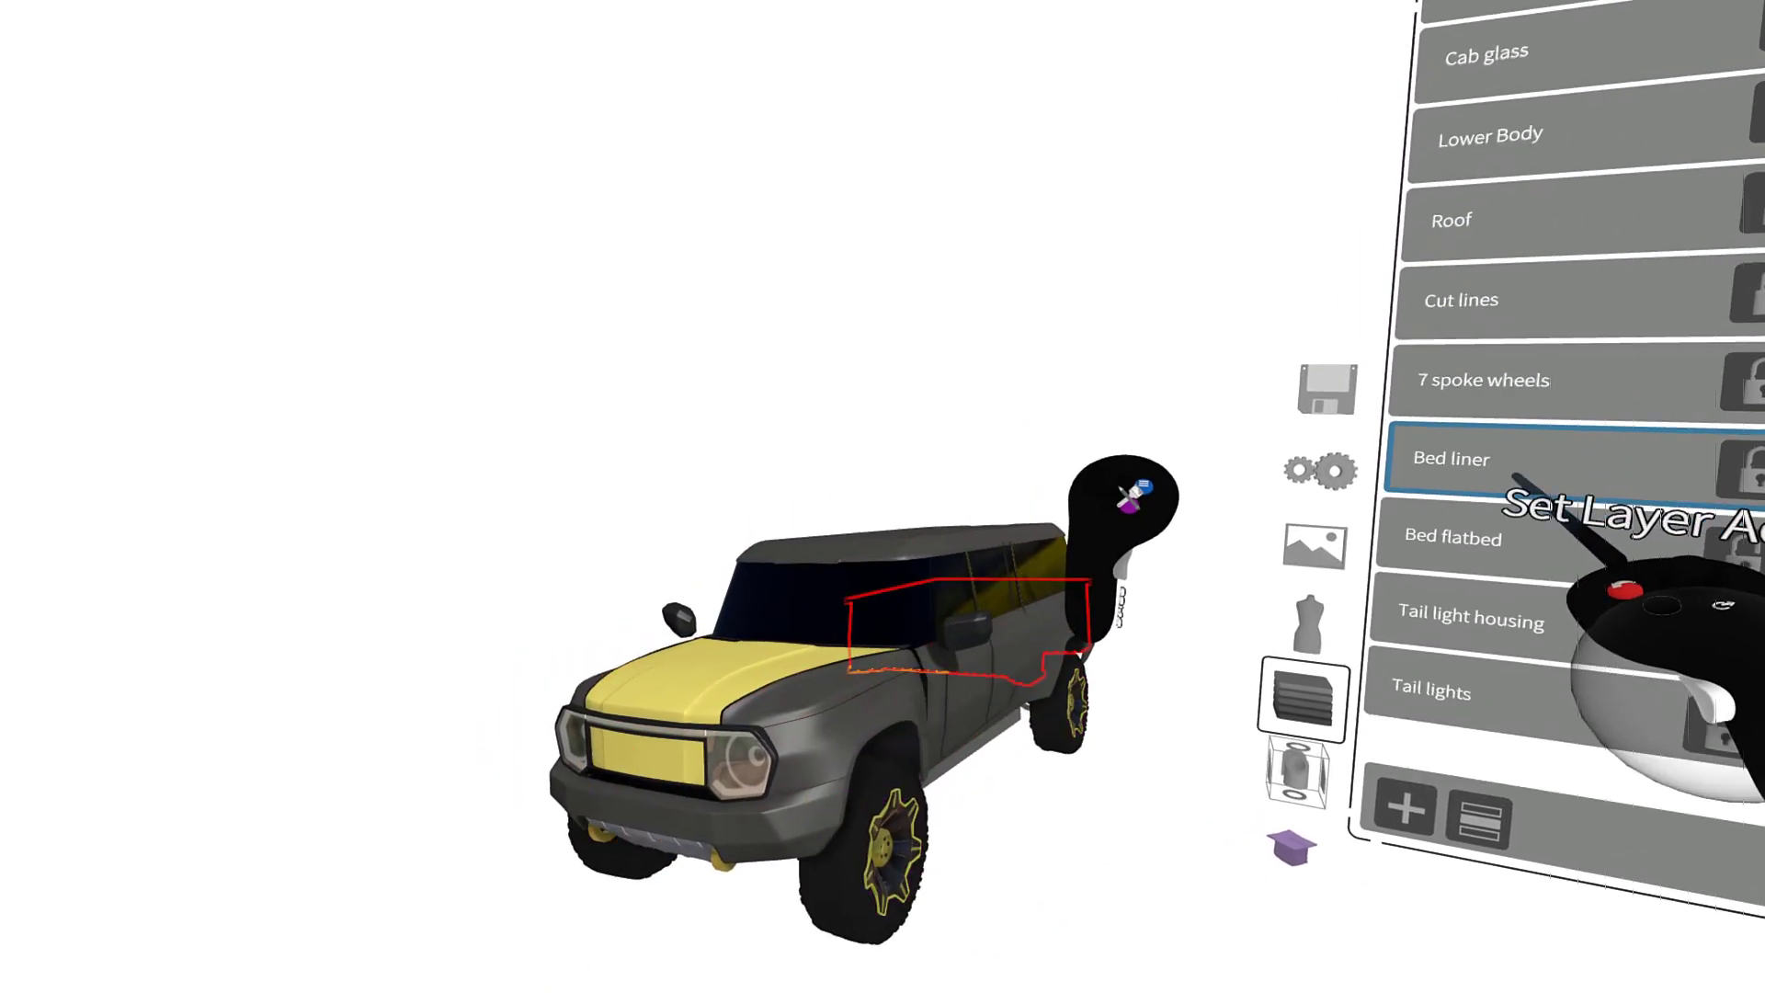
{"action": "scroll", "coordinate": [1448, 459], "scroll_direction": "up", "scroll_amount": 5}
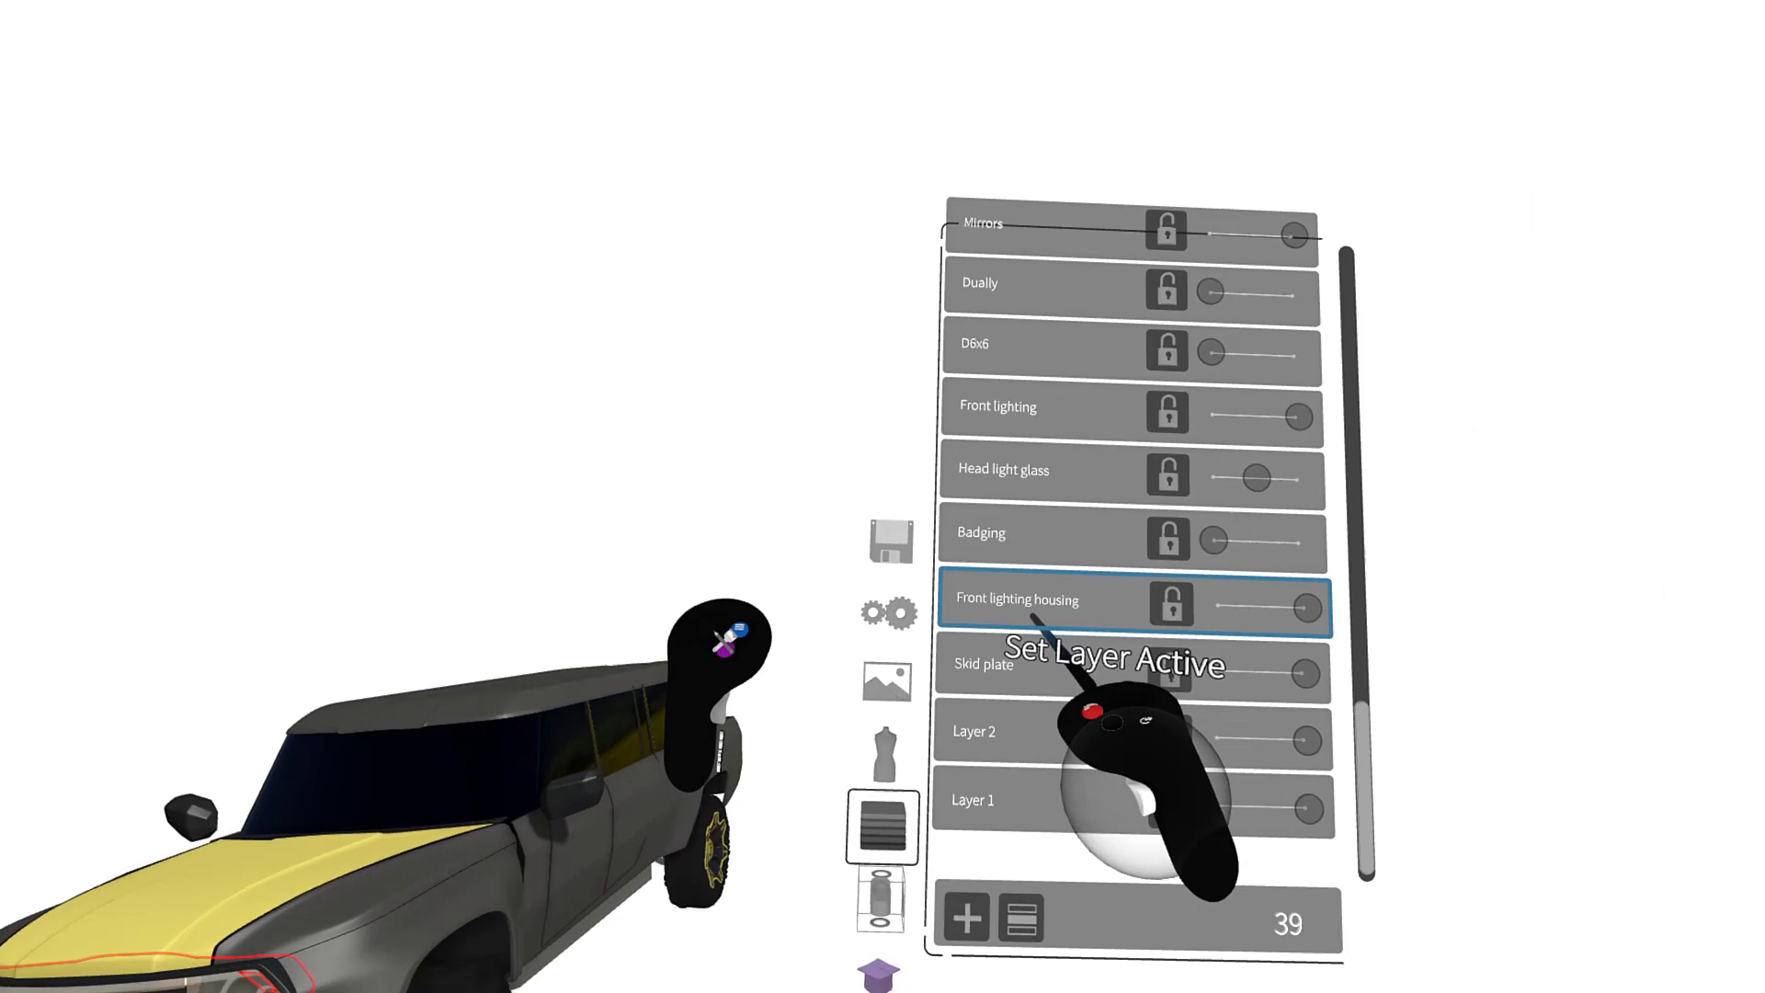
{"action": "scroll", "coordinate": [1117, 611], "scroll_direction": "up", "scroll_amount": 10}
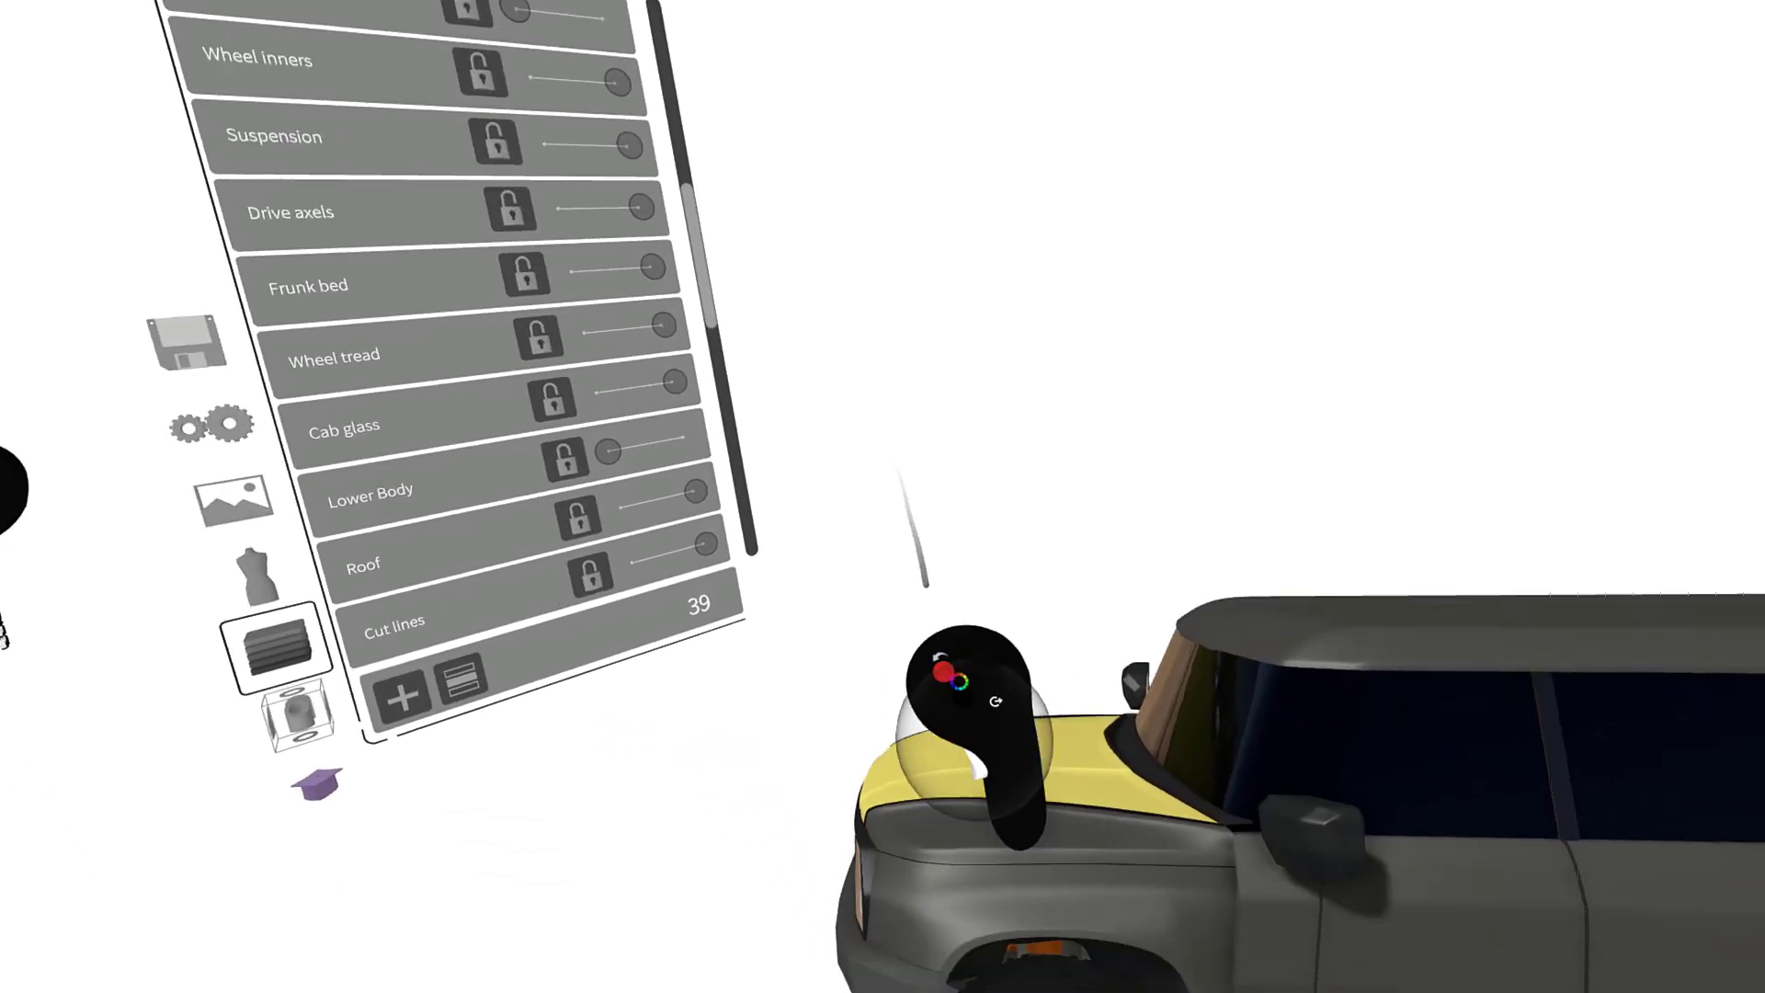
- Select the front part of the SUV and check in the layer list which layers hold the selected objects
{"action": "mouse_move", "coordinate": [977, 746]}
{"action": "left_mouse_down"}
{"action": "mouse_move", "coordinate": [991, 719]}
{"action": "mouse_move", "coordinate": [1146, 864]}
{"action": "left_mouse_up"}
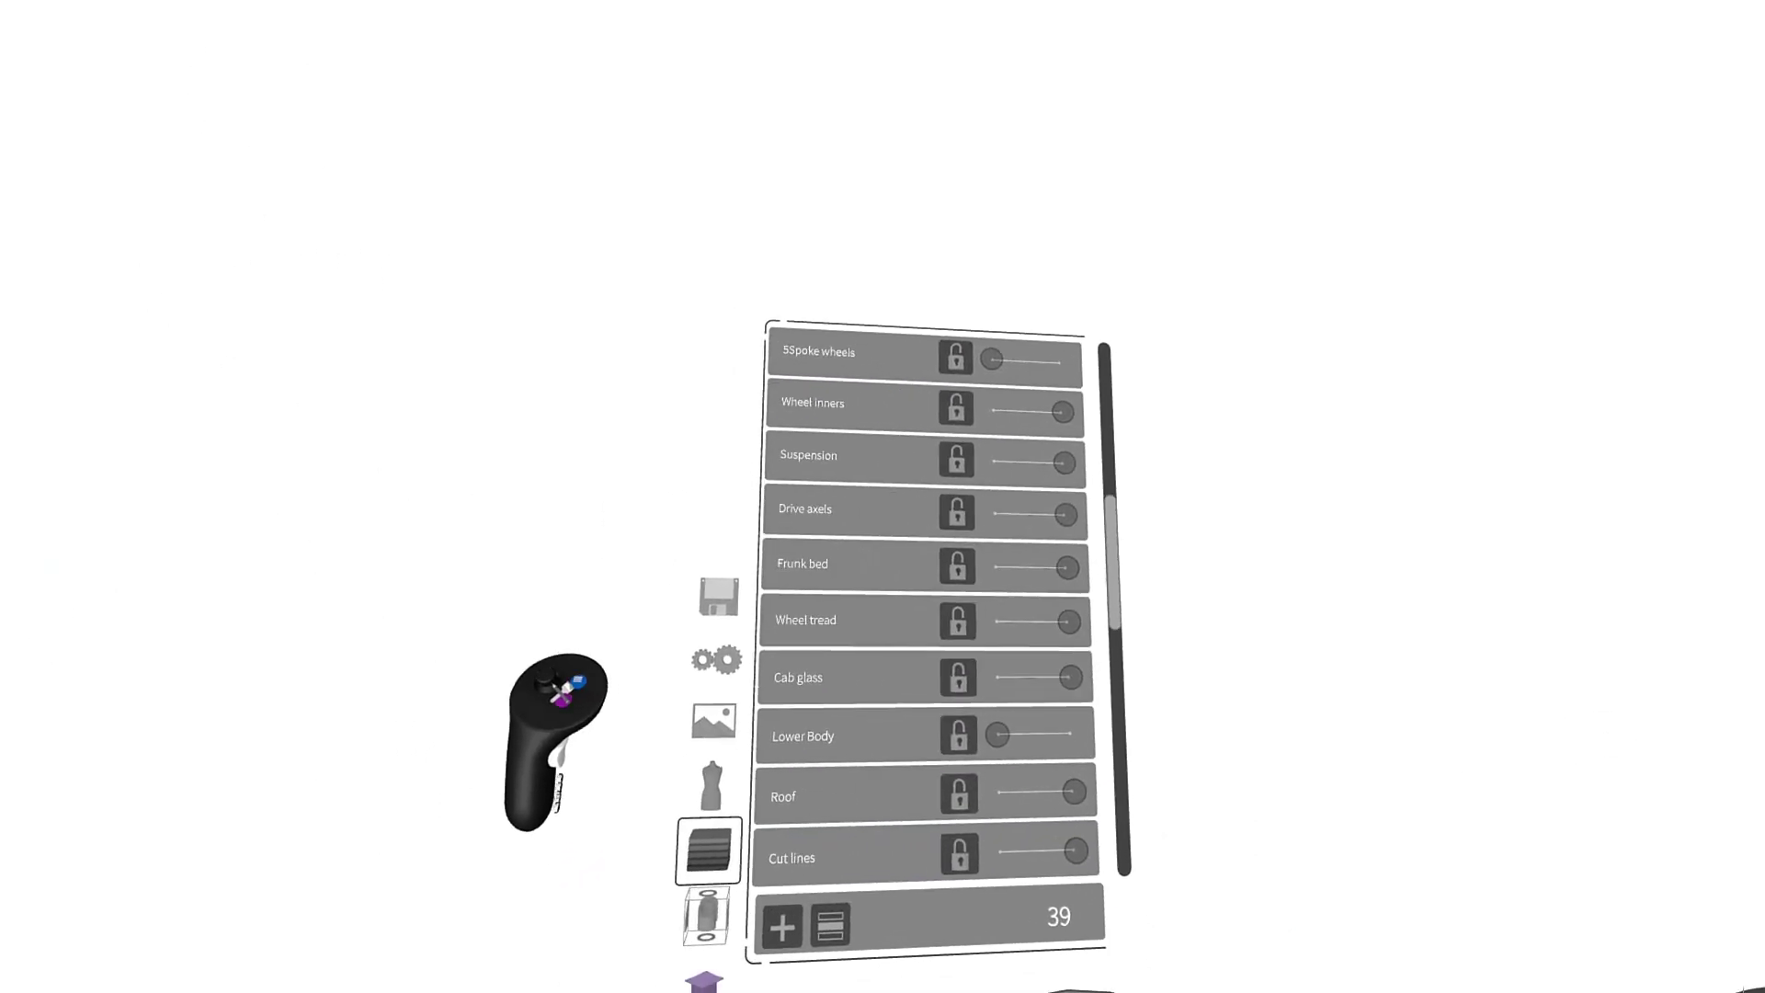
{"action": "scroll", "coordinate": [887, 625], "scroll_direction": "down", "scroll_amount": 1}
{"action": "scroll", "coordinate": [735, 478], "scroll_direction": "down", "scroll_amount": 3}
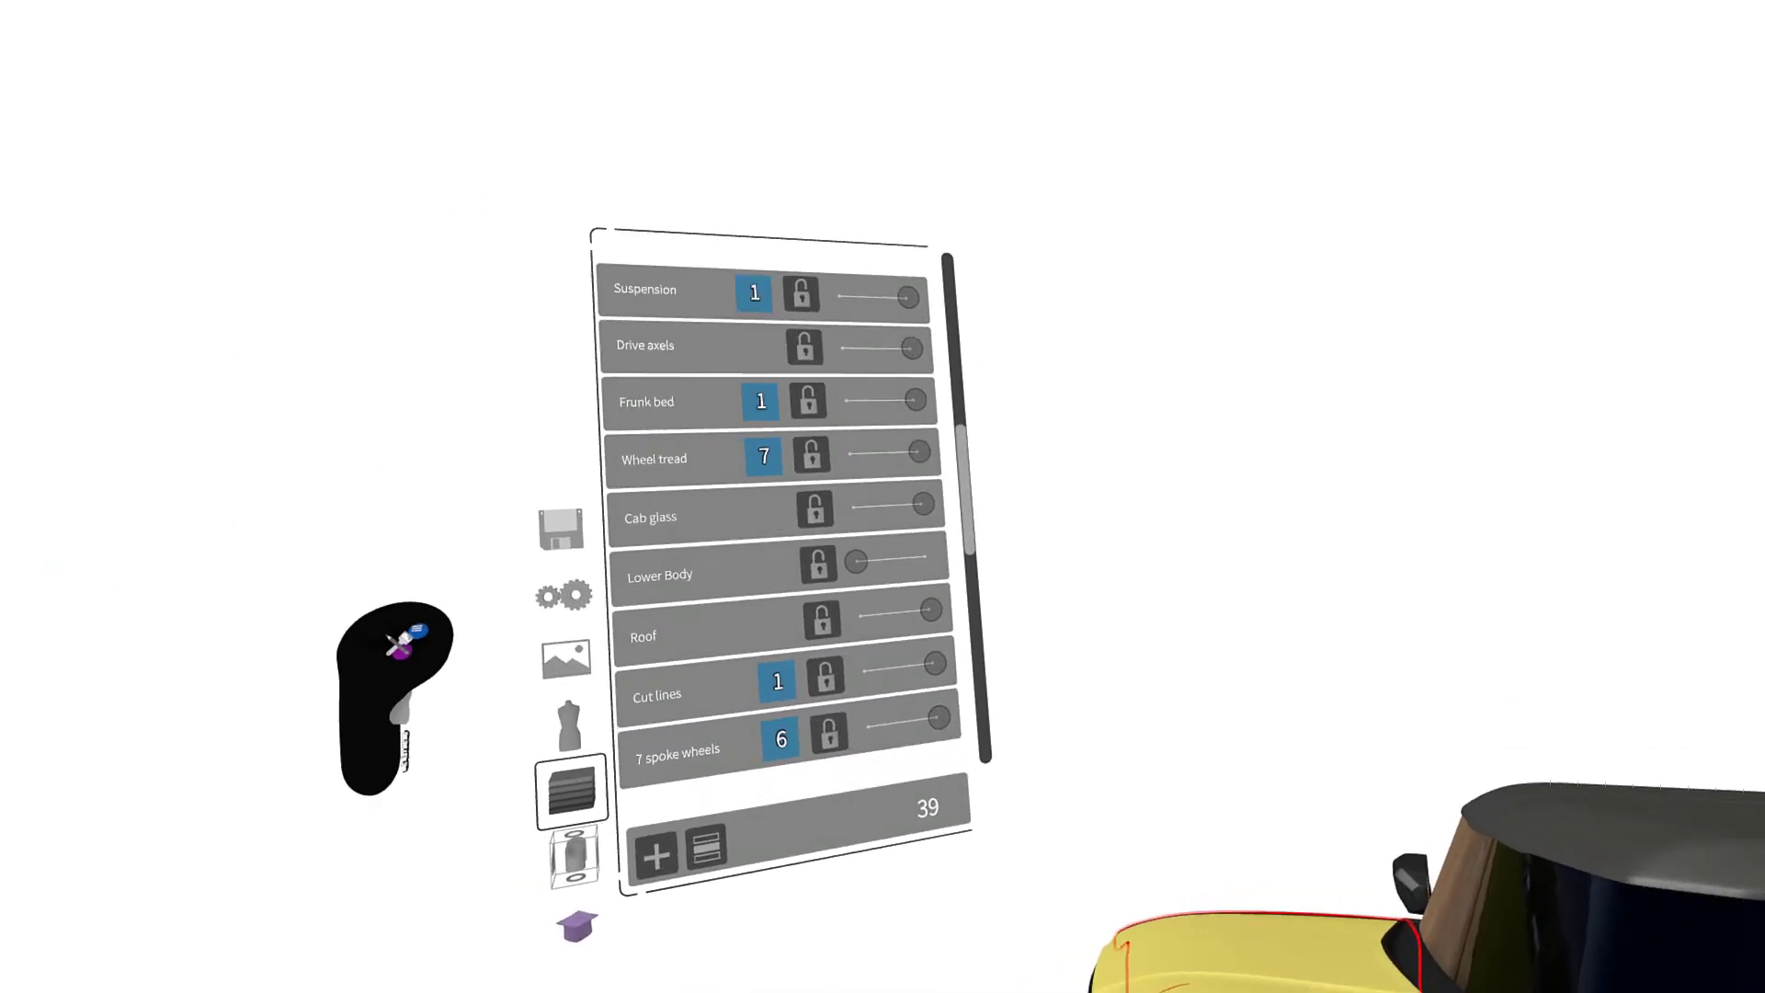
{"action": "scroll", "coordinate": [887, 680], "scroll_direction": "up", "scroll_amount": 6}
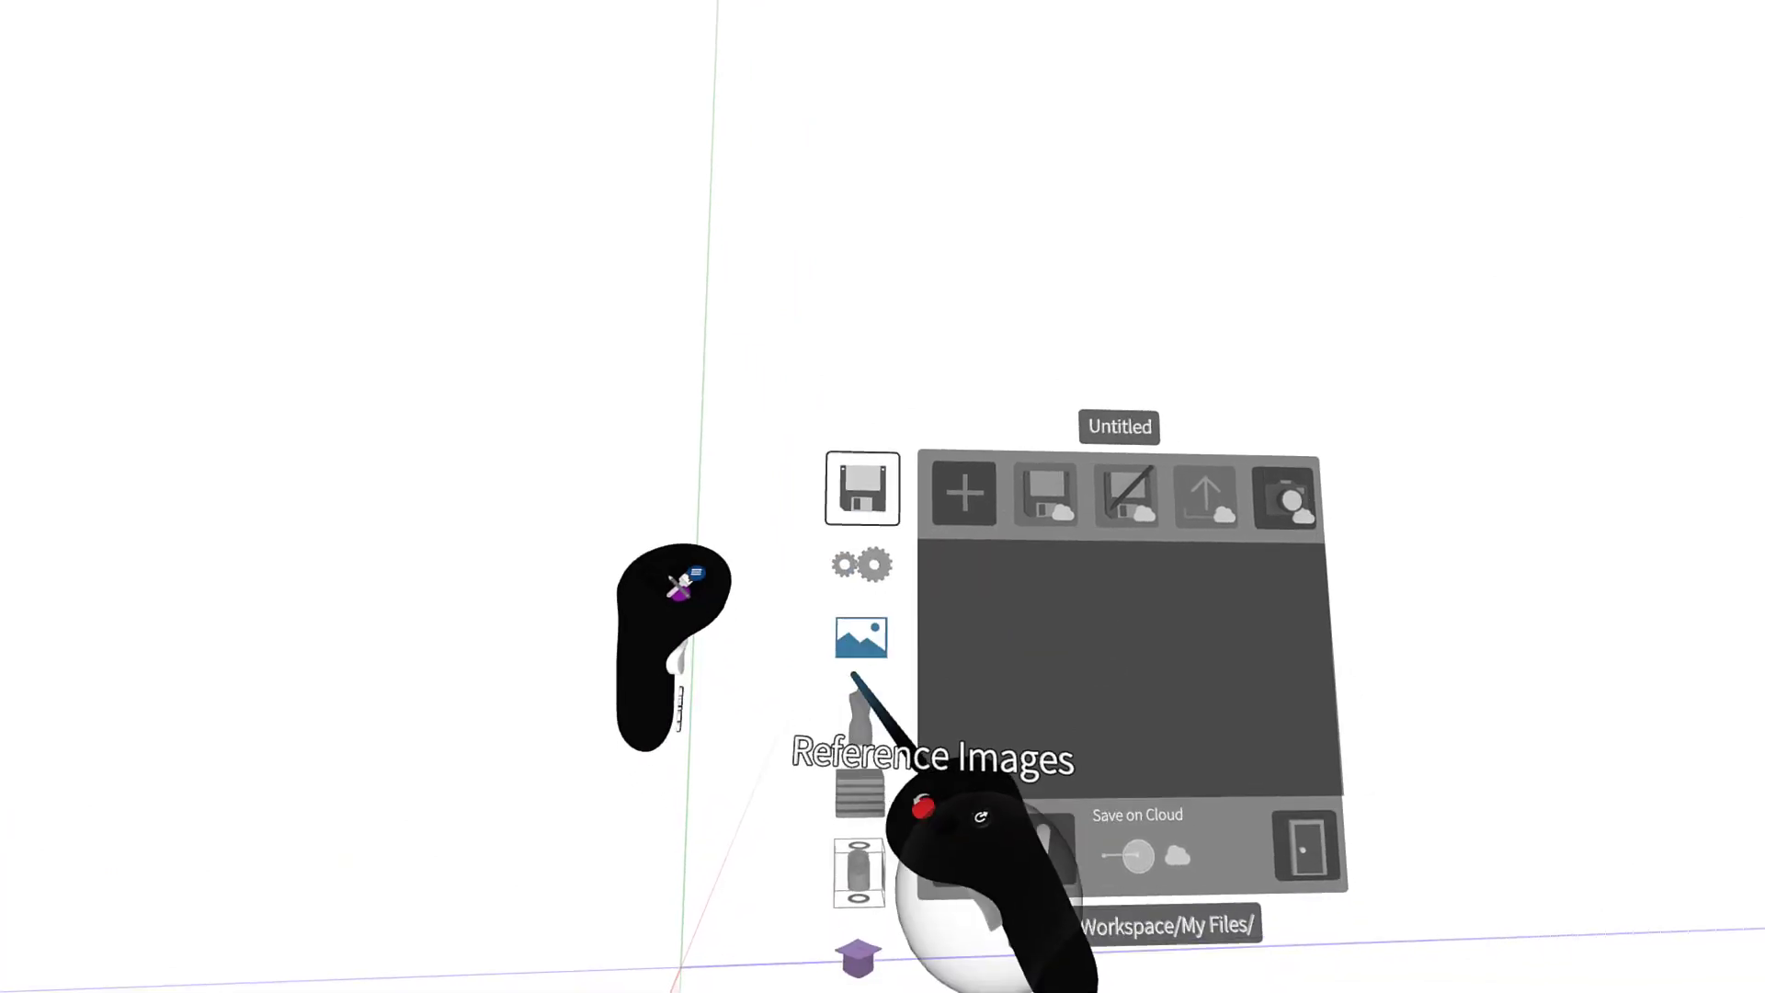
- Insert the adjustable vehicle chassis prefab and apply the Neighborhood Electric Vehicle preset to it
{"action": "left_click", "coordinate": [829, 618]}
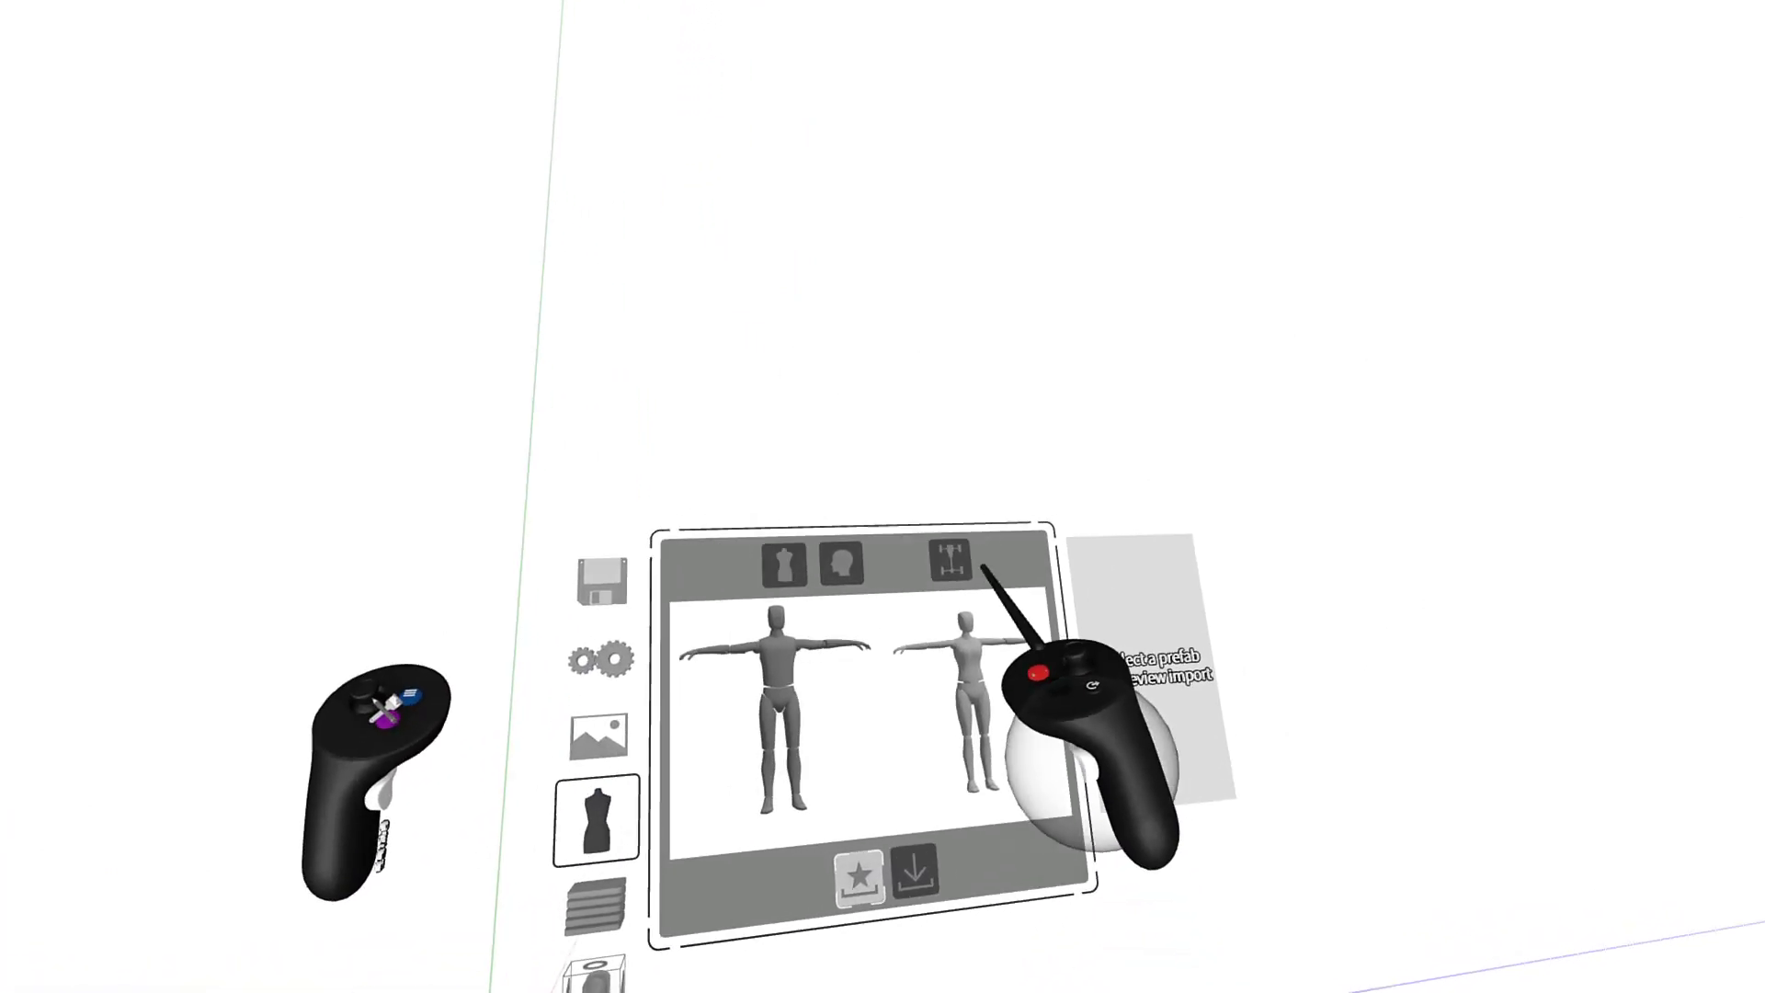
{"action": "left_click", "coordinate": [917, 567]}
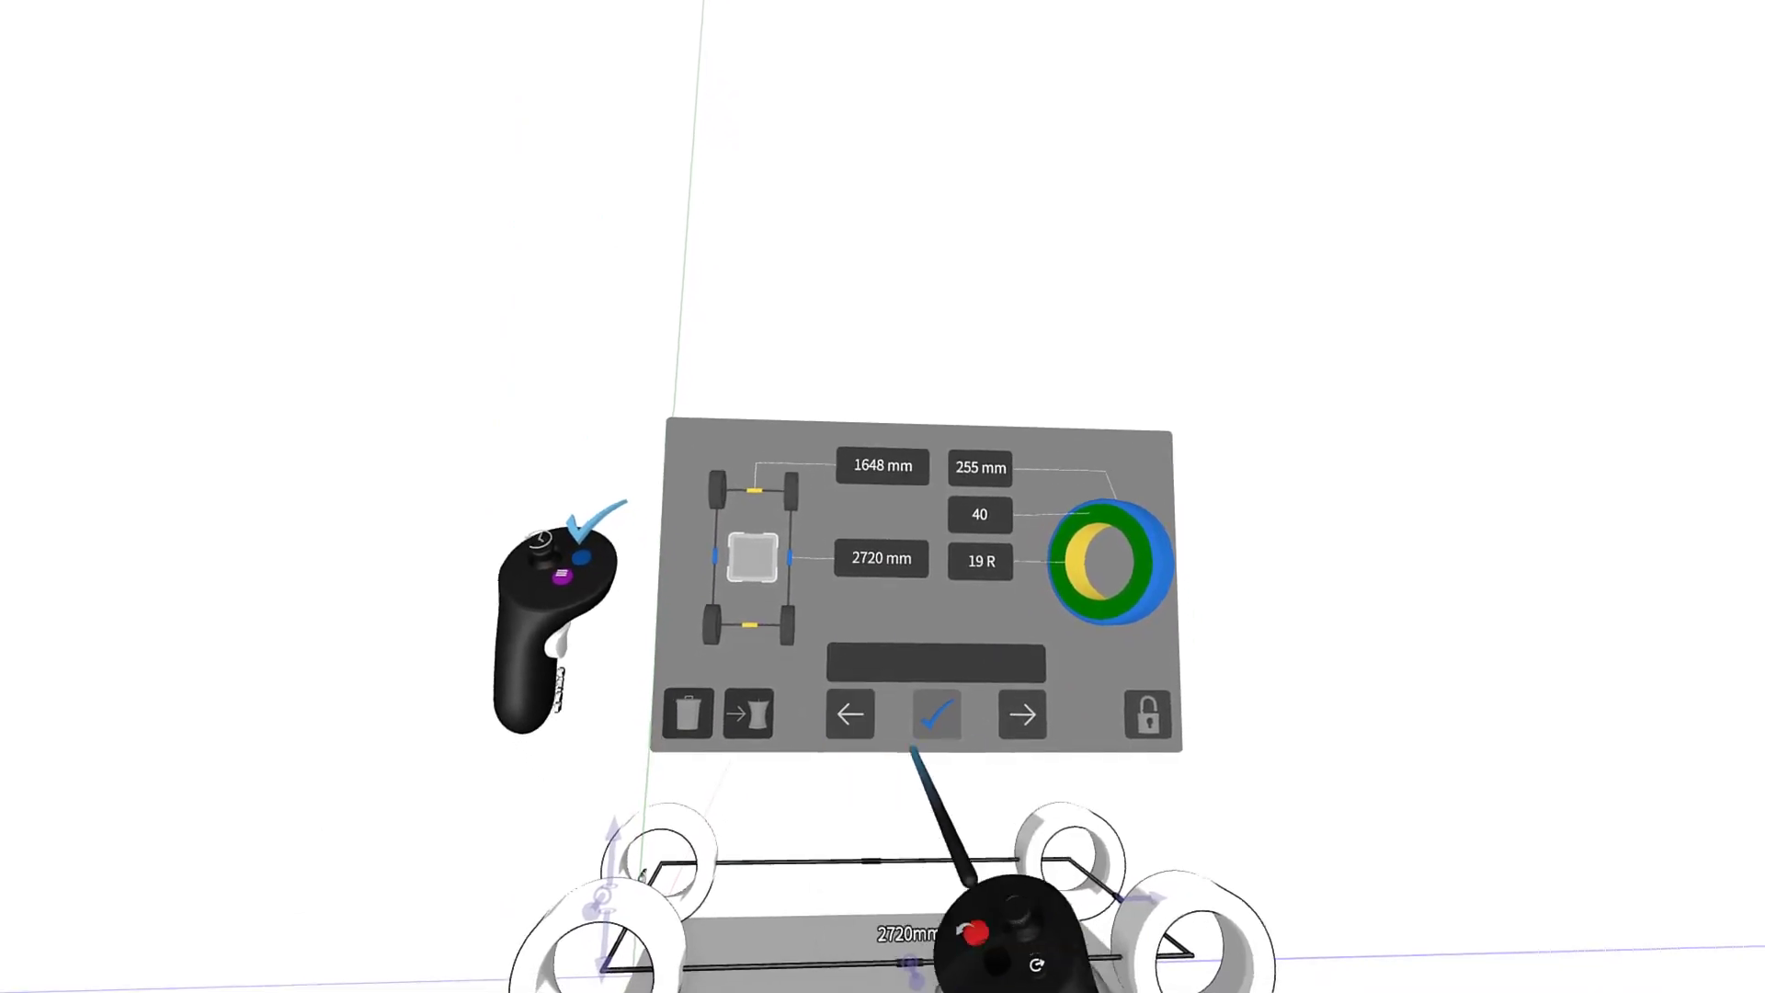
{"action": "left_click", "coordinate": [1011, 711]}
{"action": "left_click", "coordinate": [925, 710]}
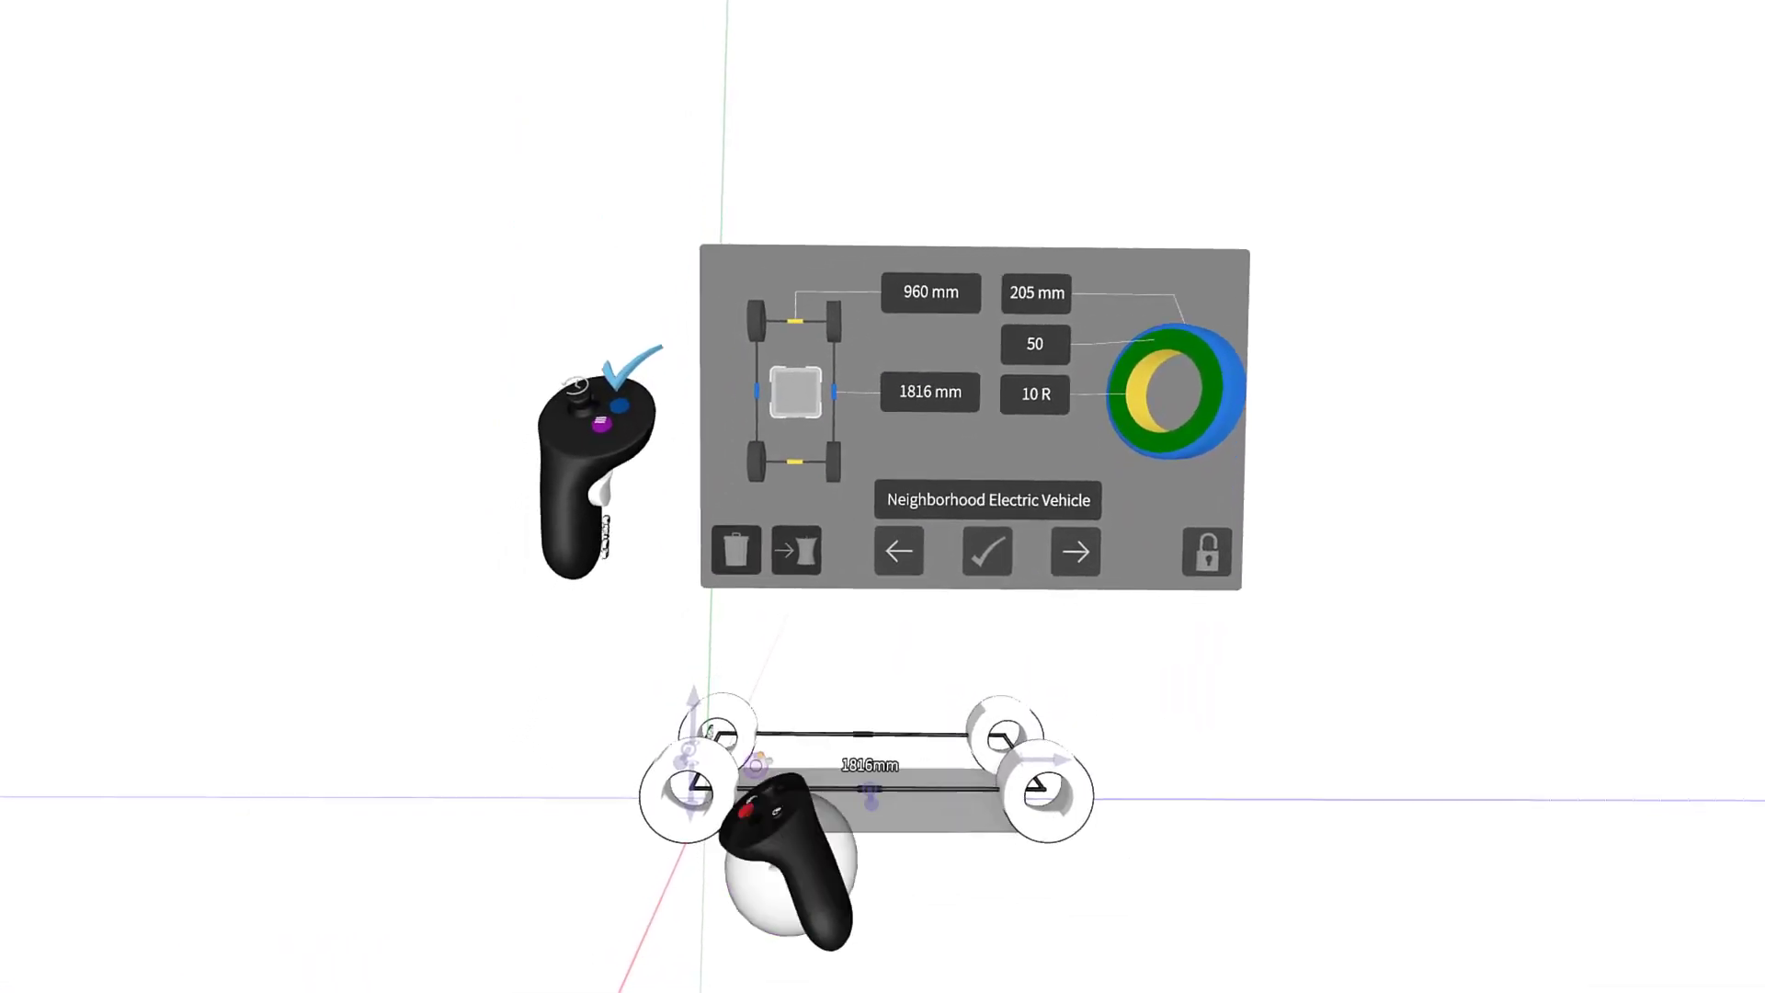
- Apply the Mid-Size Sedan preset to the chassis and browse the presets up to Wagon
{"action": "left_click", "coordinate": [1072, 558]}
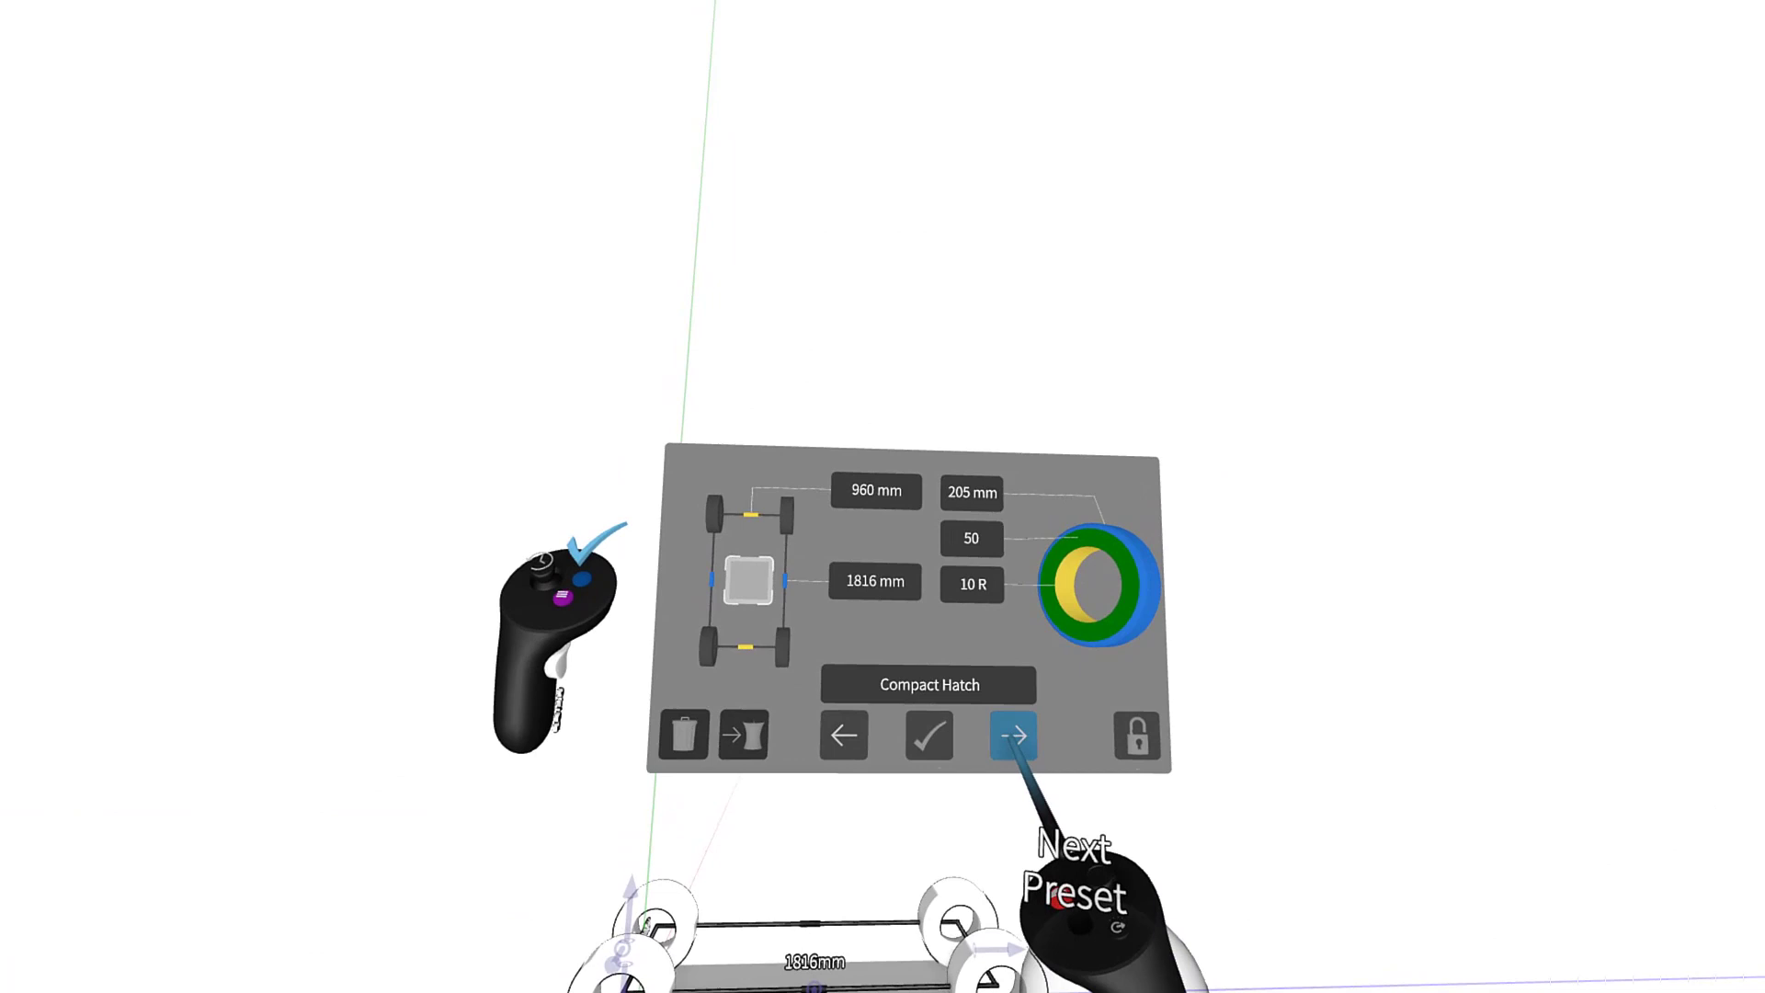
{"action": "left_click", "coordinate": [936, 727]}
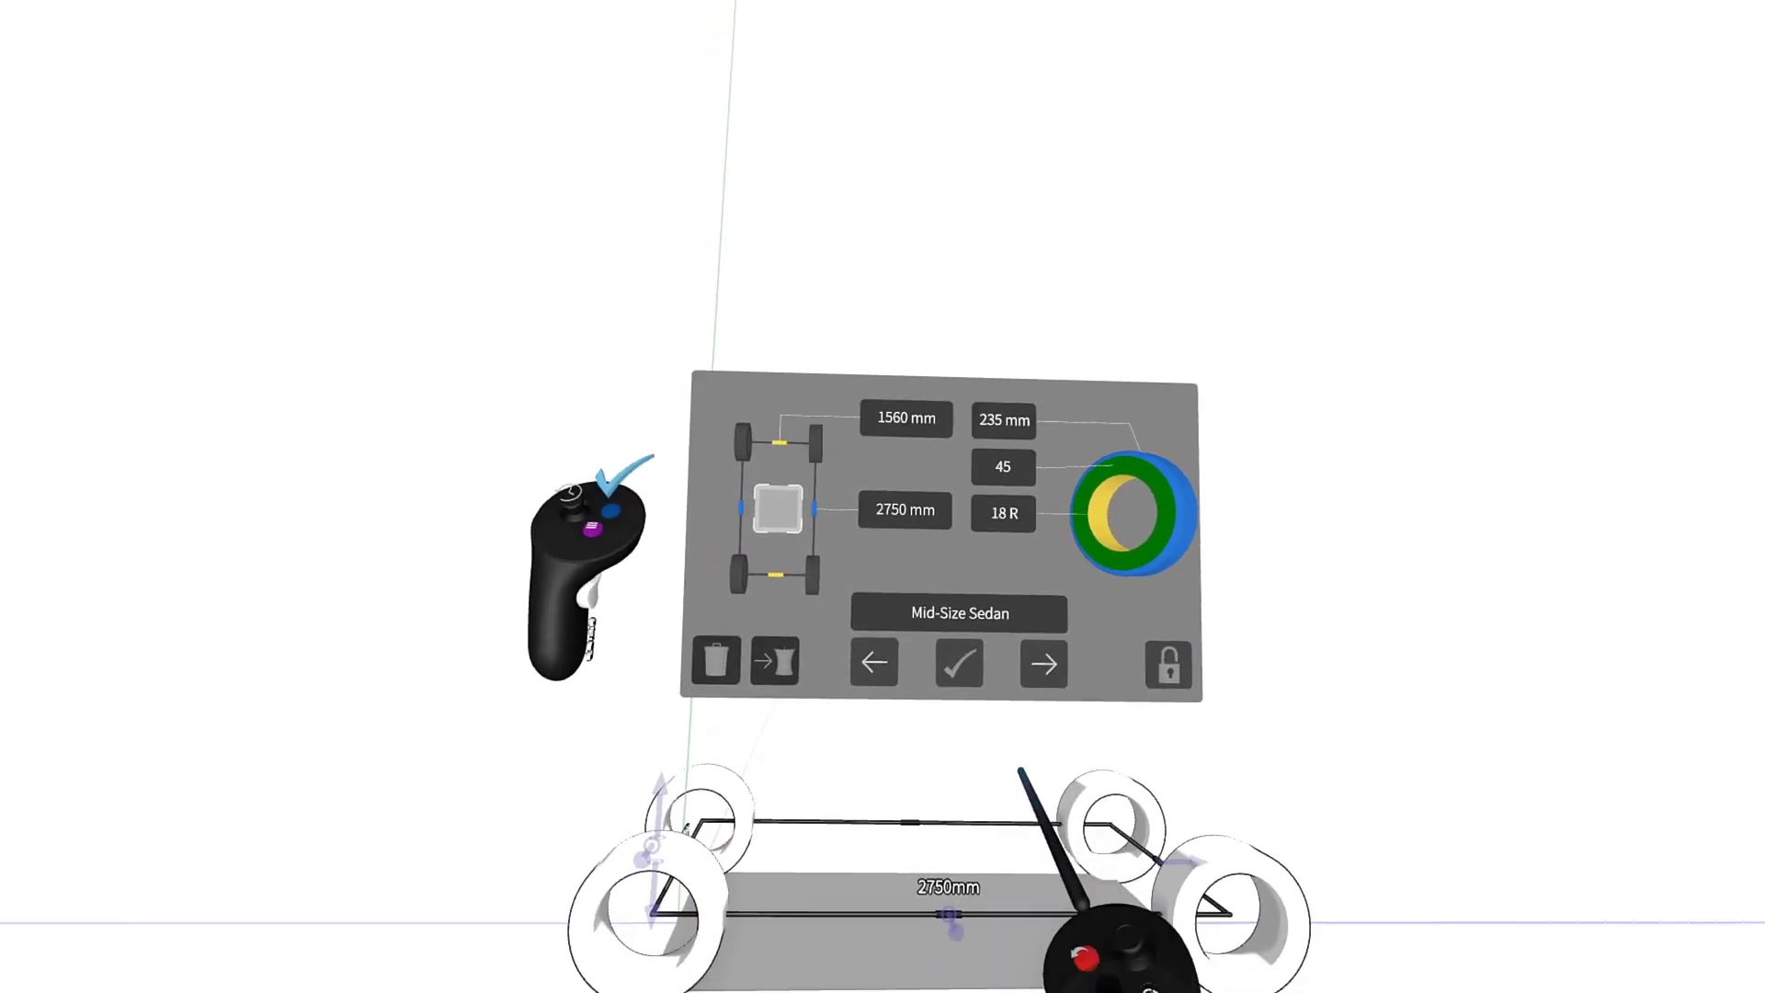
{"action": "left_click", "coordinate": [932, 673]}
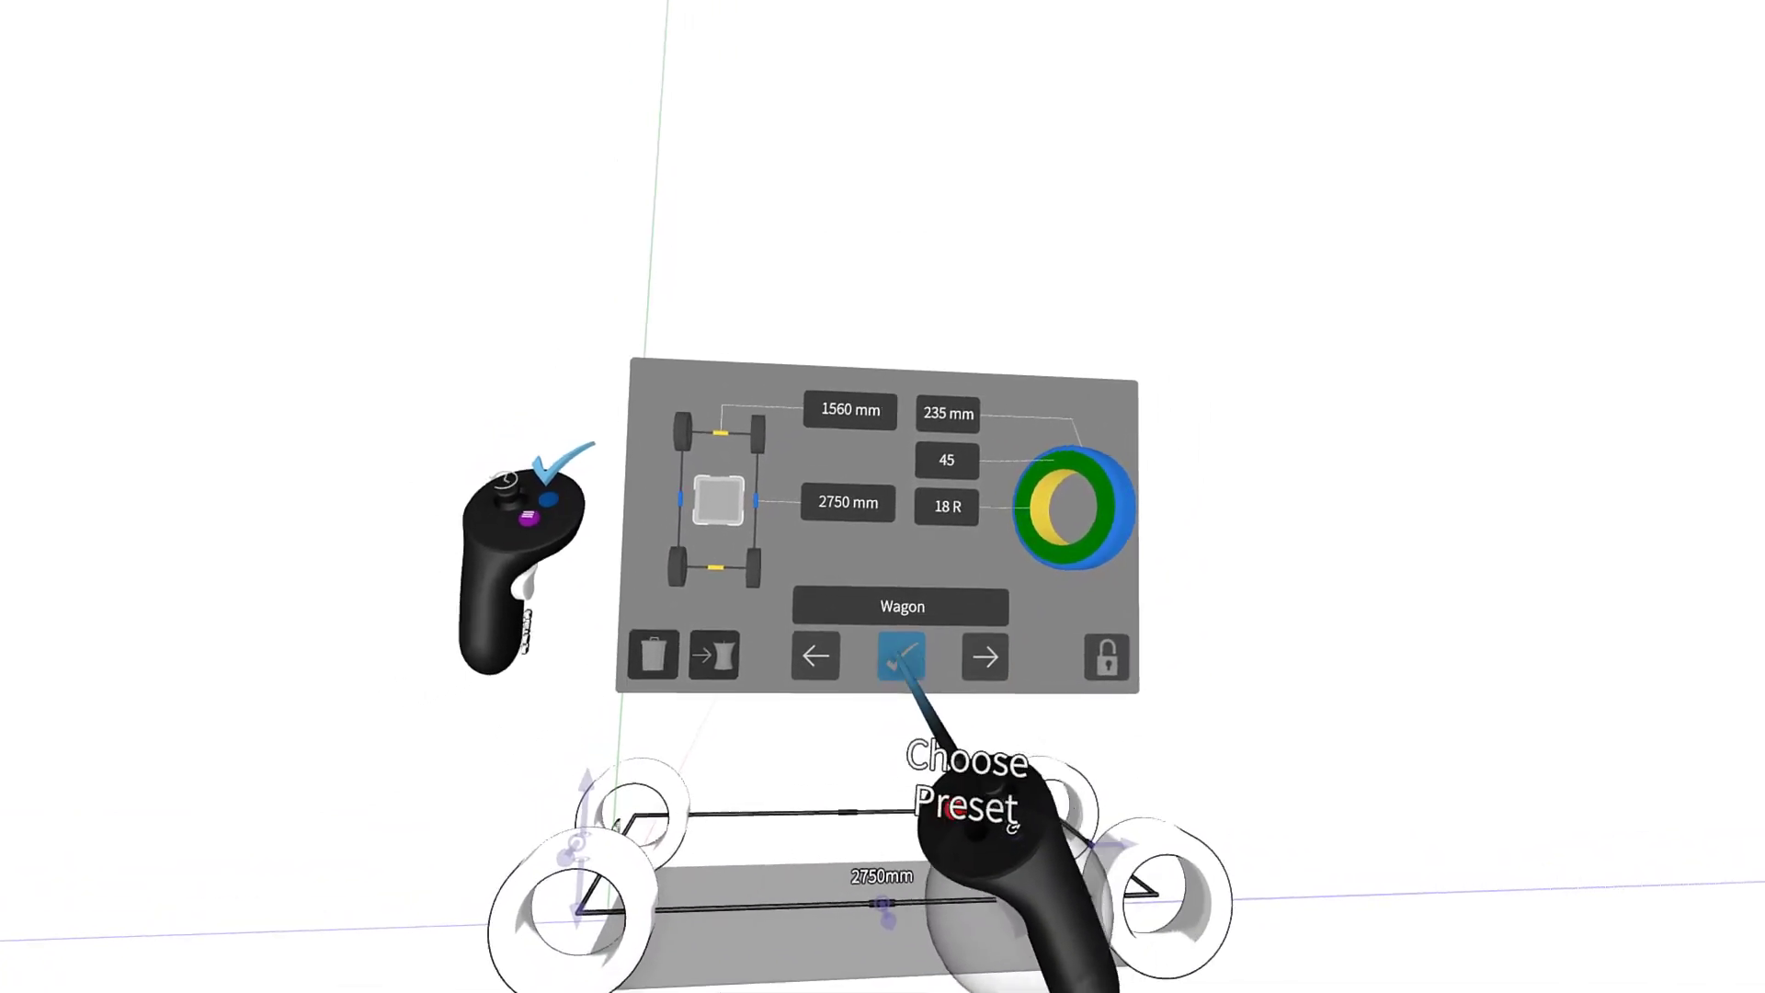
{"action": "left_click", "coordinate": [849, 673]}
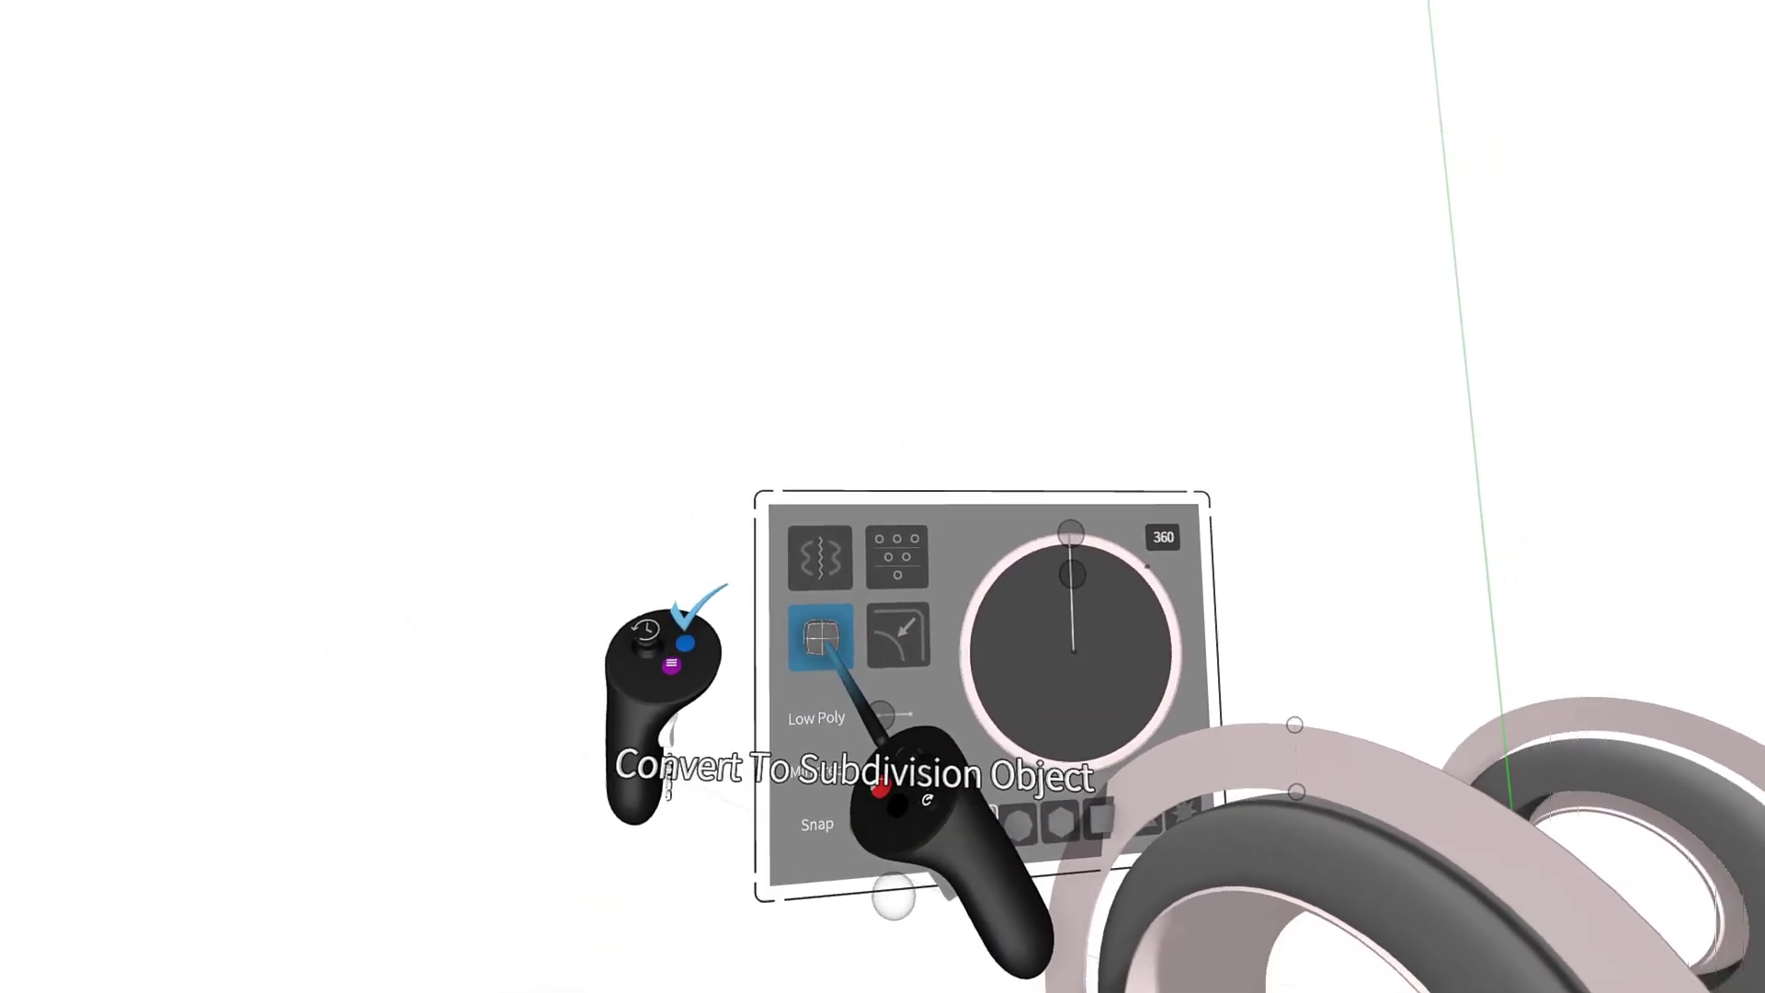
- Convert the ring around the wheel to a subdivision object and bring up the Stroke tool options
{"action": "left_click", "coordinate": [831, 651]}
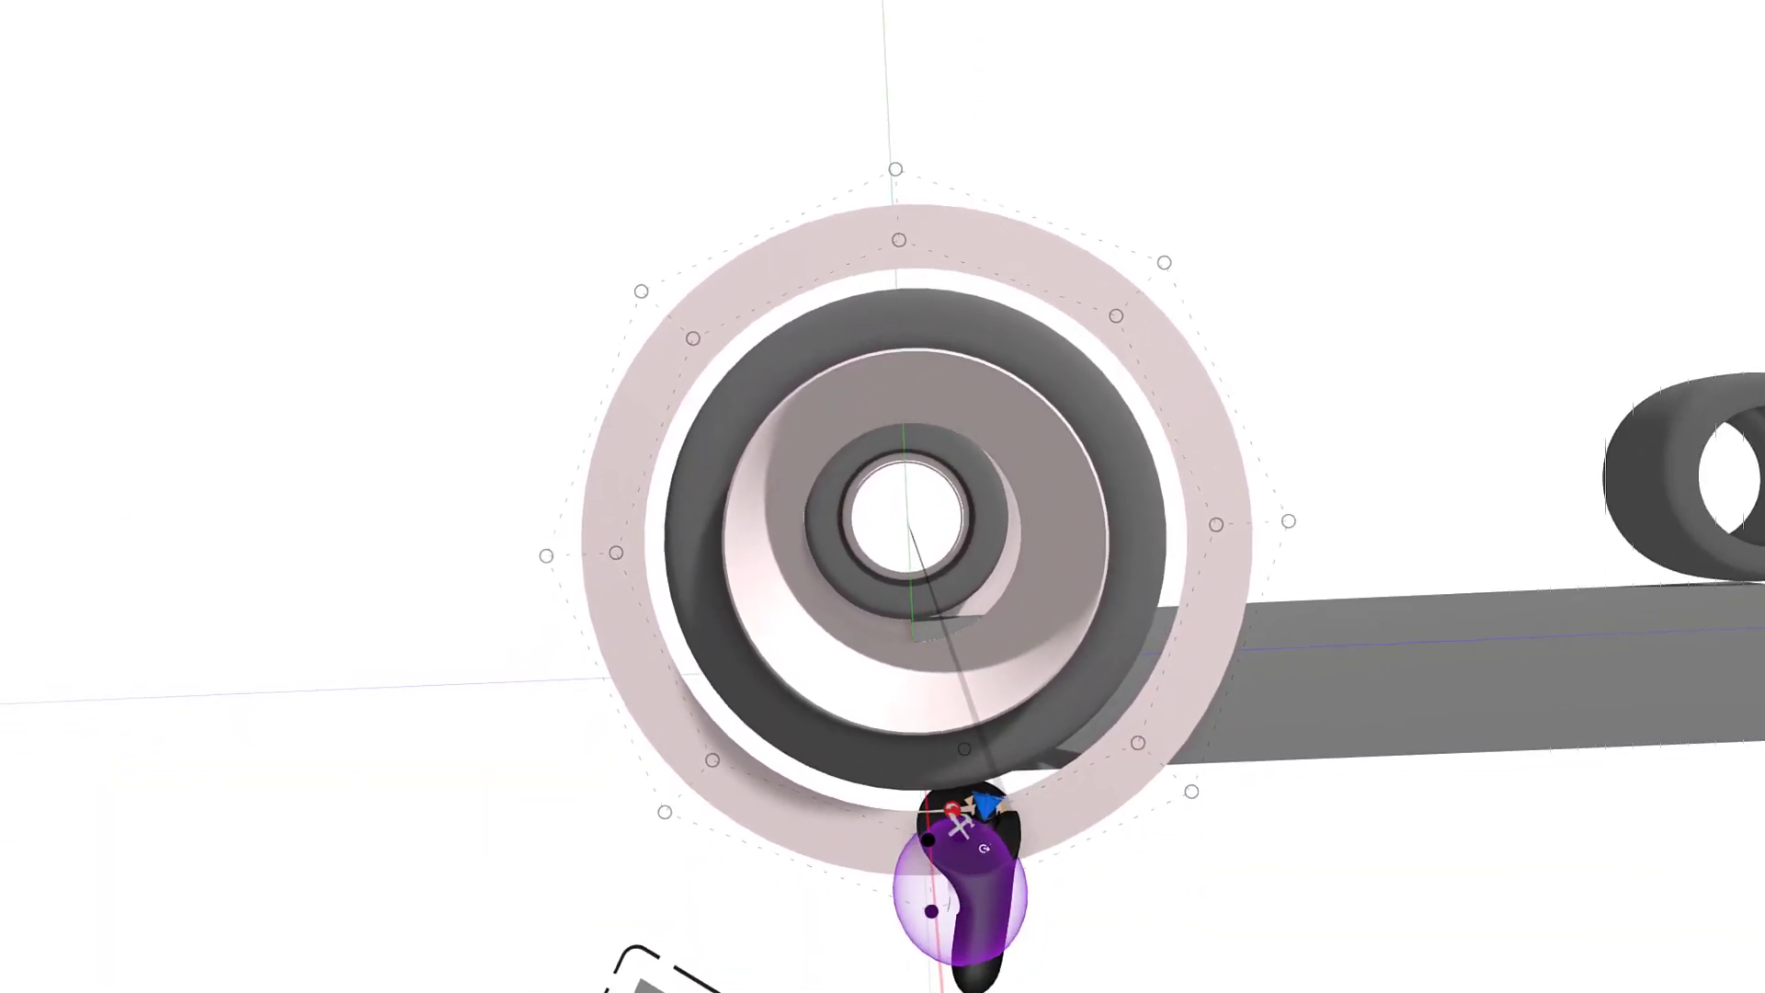
{"action": "left_click", "coordinate": [958, 869]}
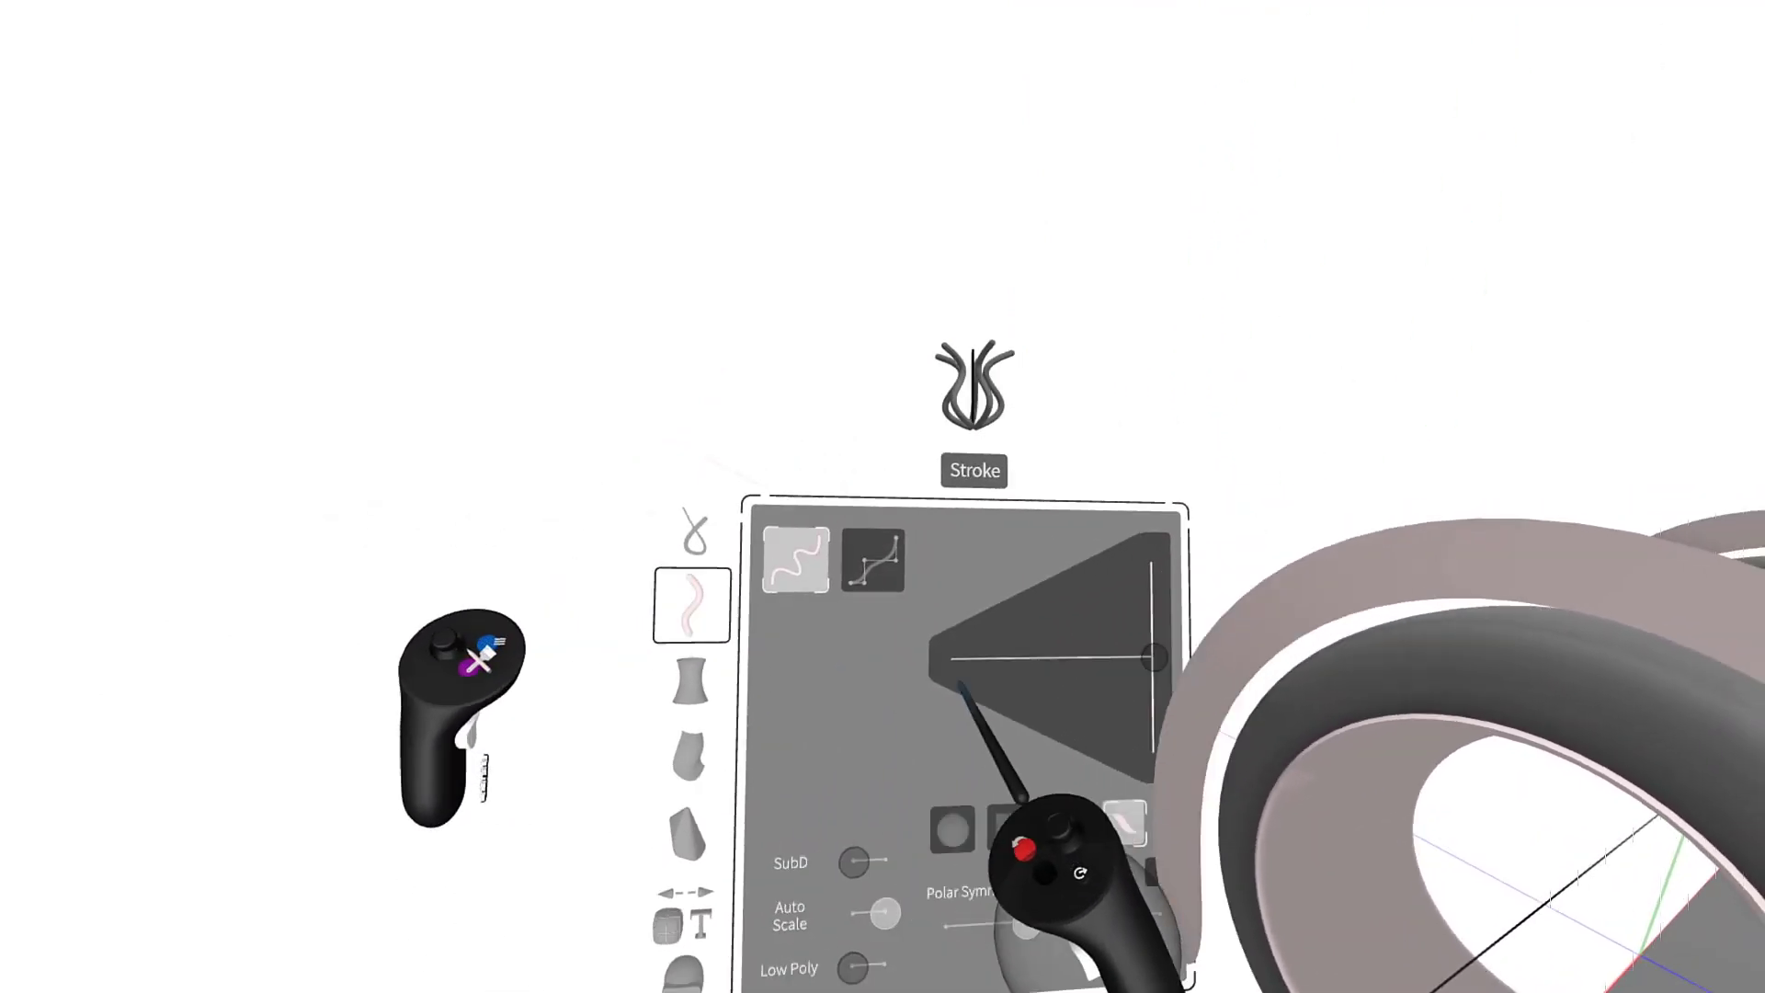
{"action": "left_click", "coordinate": [757, 786]}
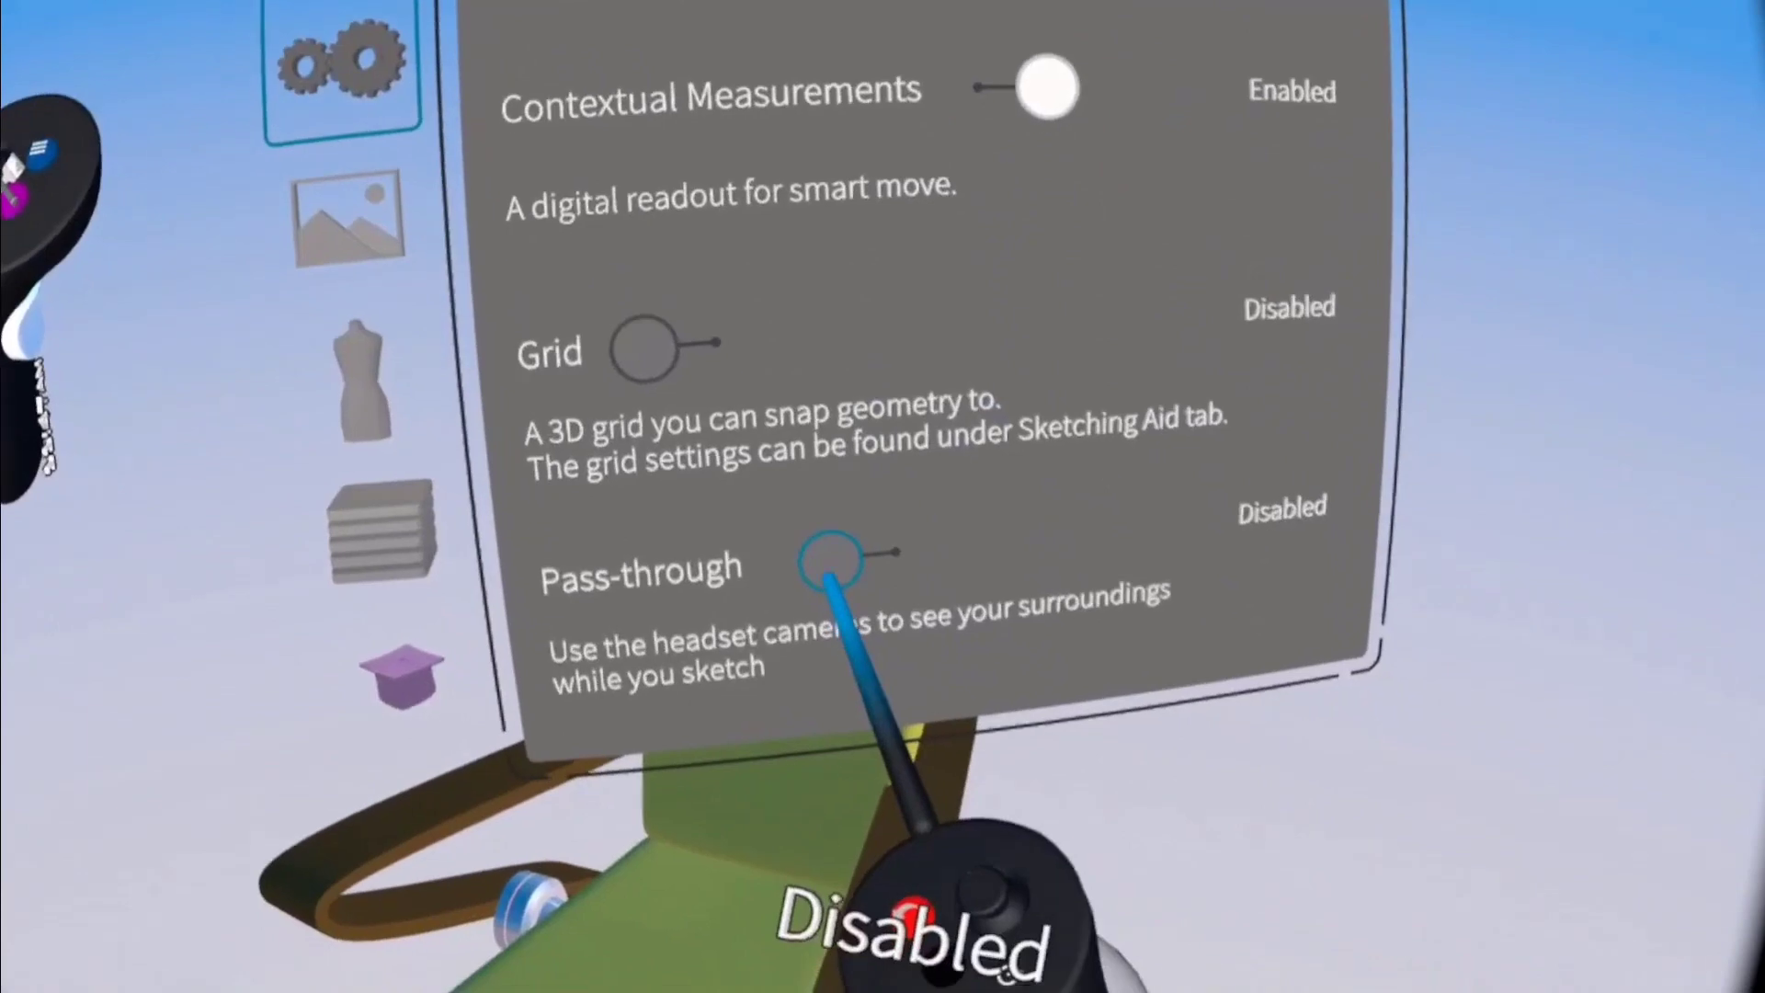
- Turn Pass-through on to see the surroundings while sketching, and switch it back off
{"action": "left_click", "coordinate": [830, 561]}
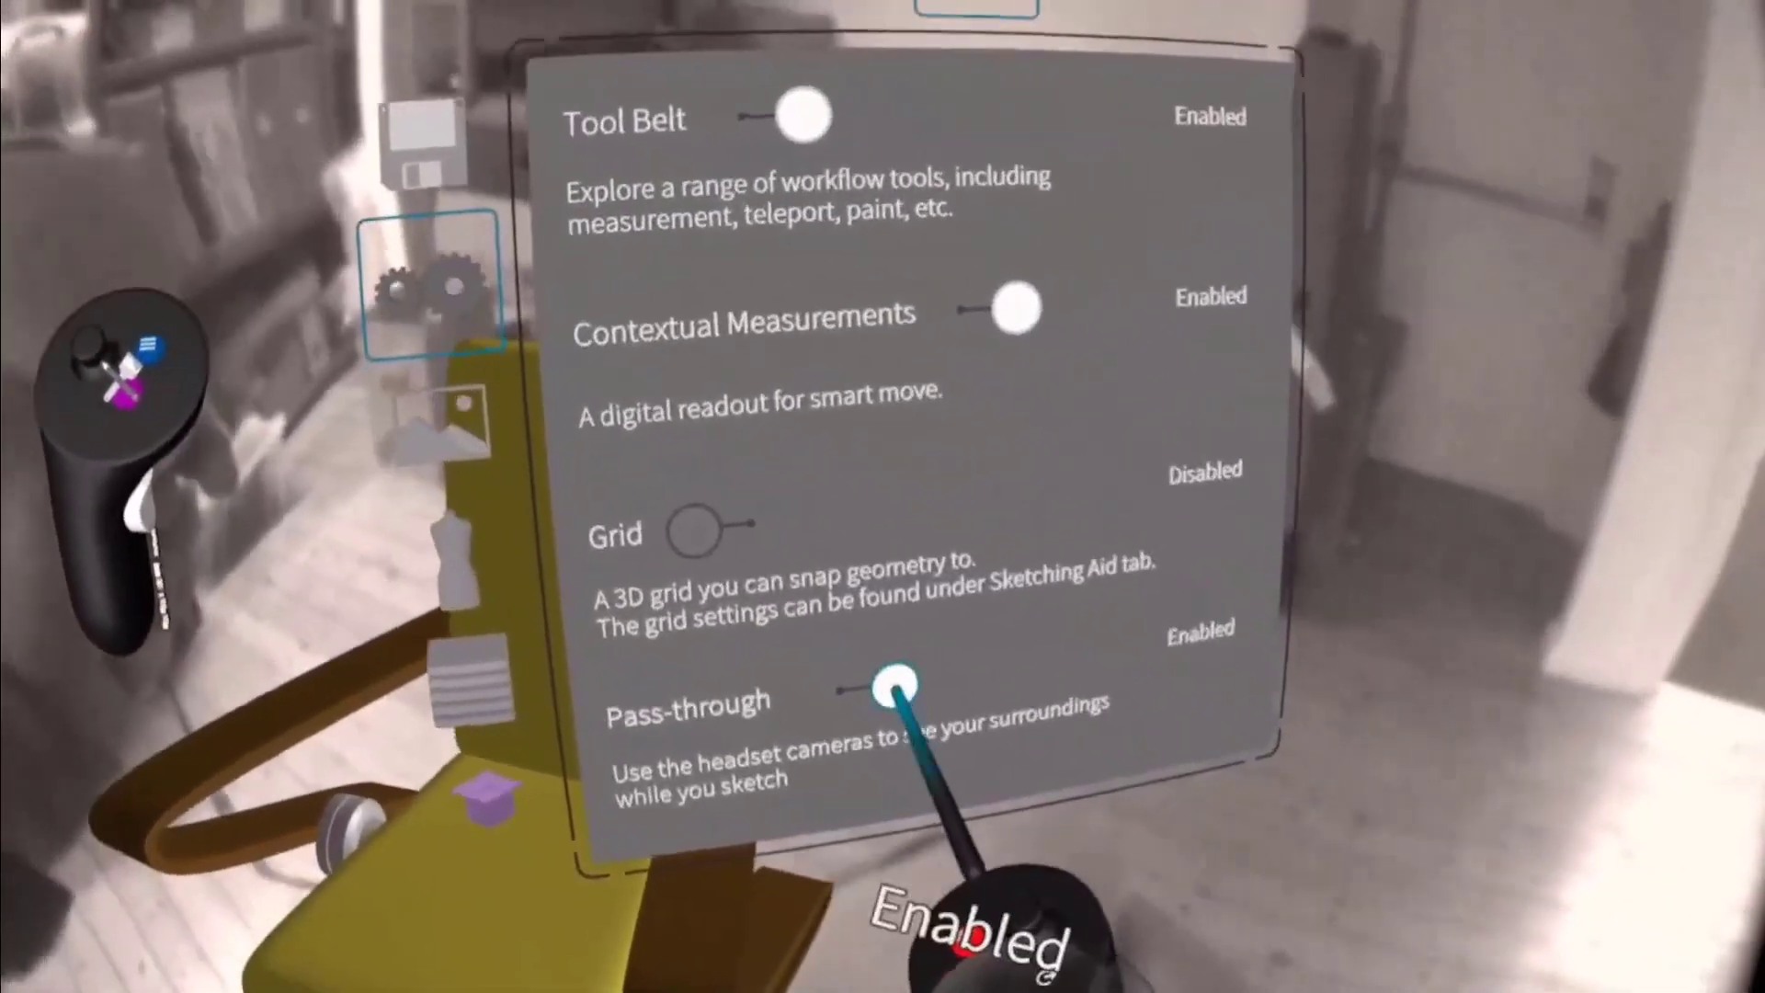
{"action": "left_click", "coordinate": [897, 688]}
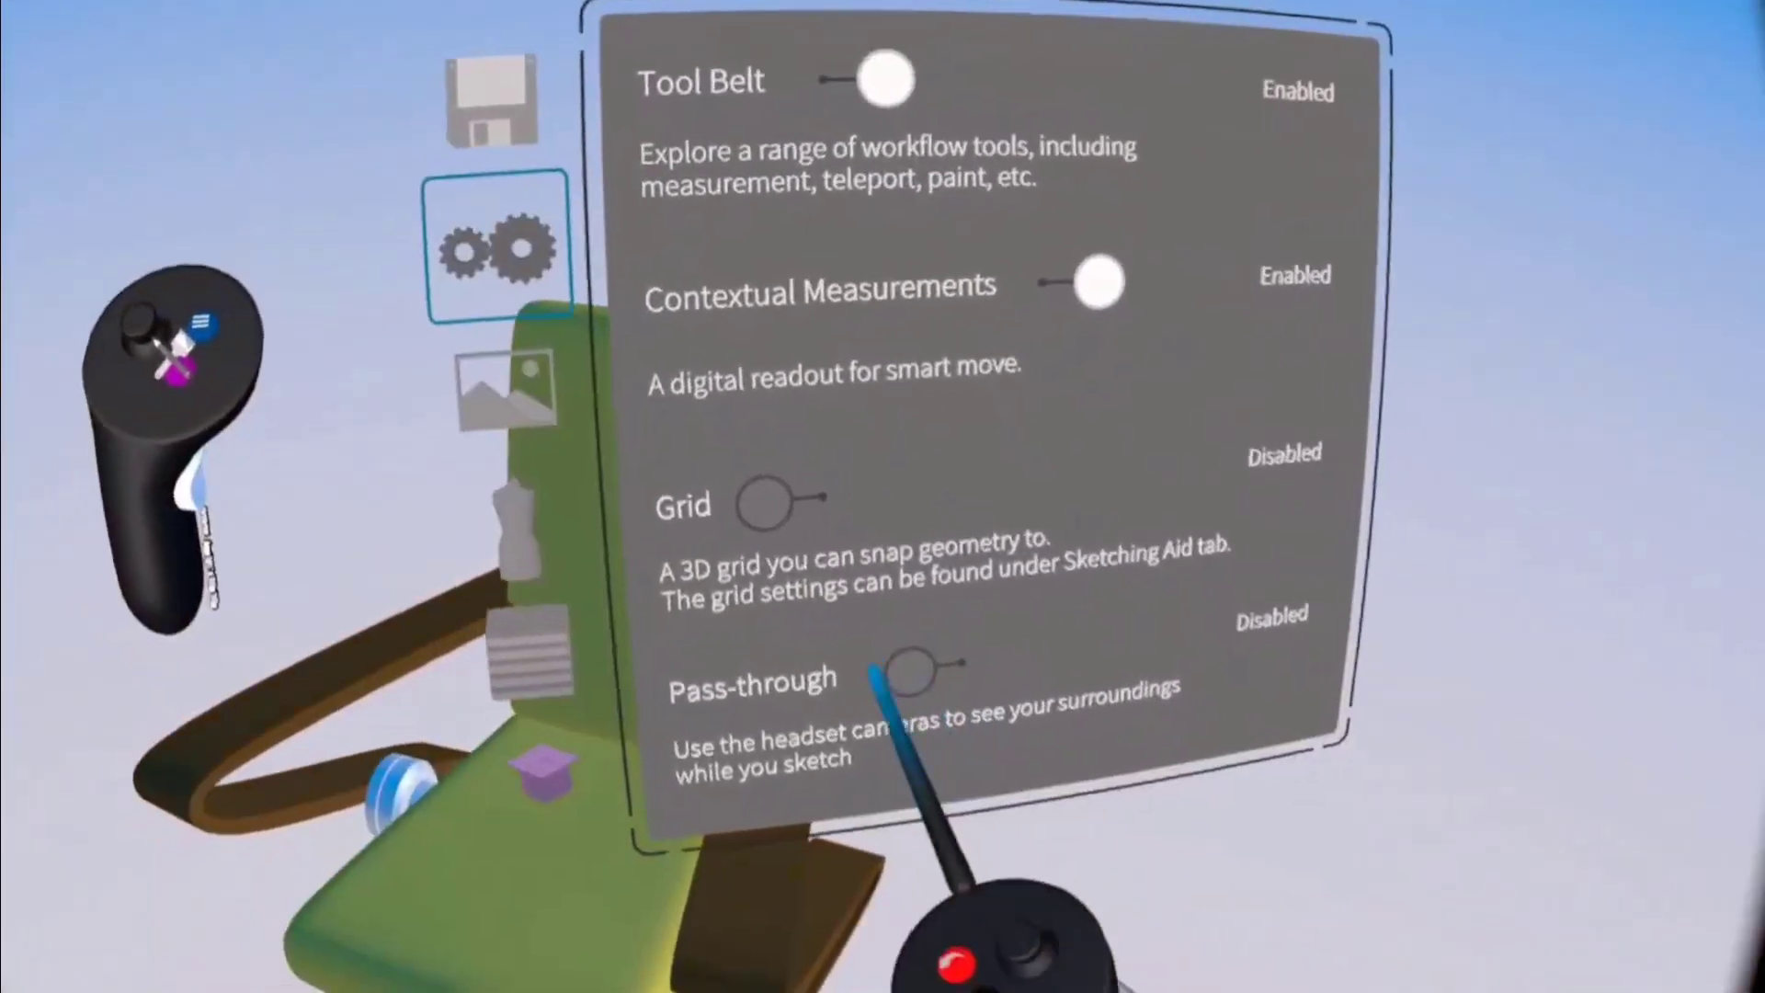